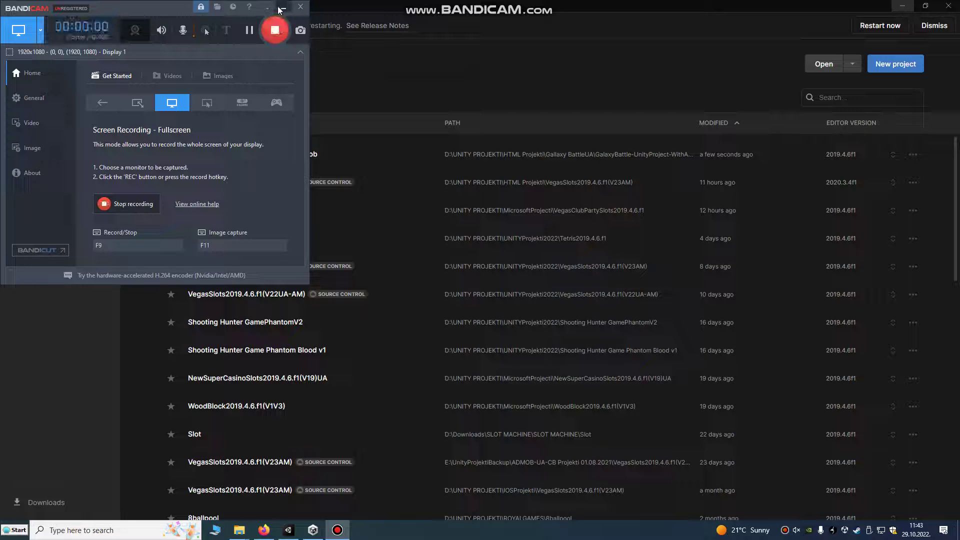
- Check the WebGL platform option for GalaxyBattle in Unity Hub without changing it, then minimize the Hub
click(283, 8)
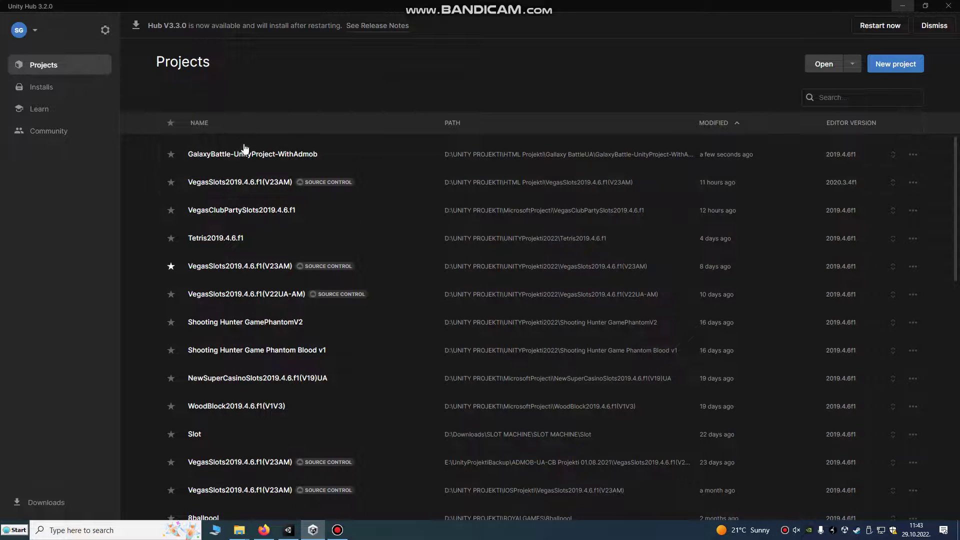
click(828, 156)
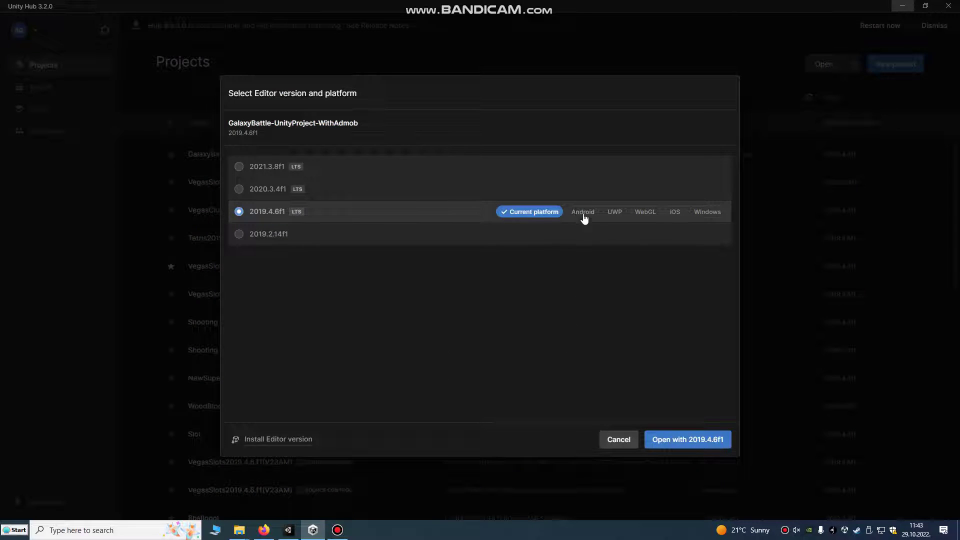
click(642, 215)
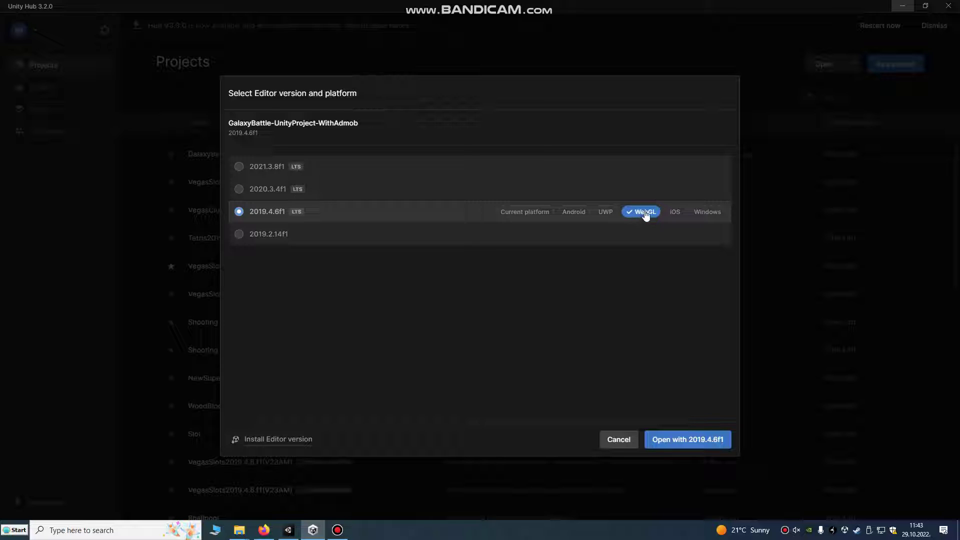
click(618, 440)
click(900, 7)
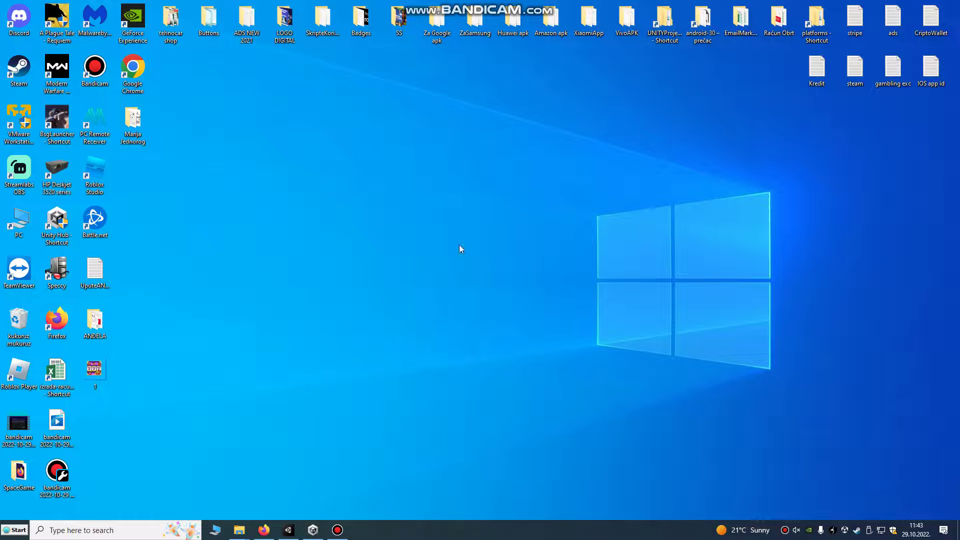
- Restore the Unity editor and clear the Console messages
click(284, 527)
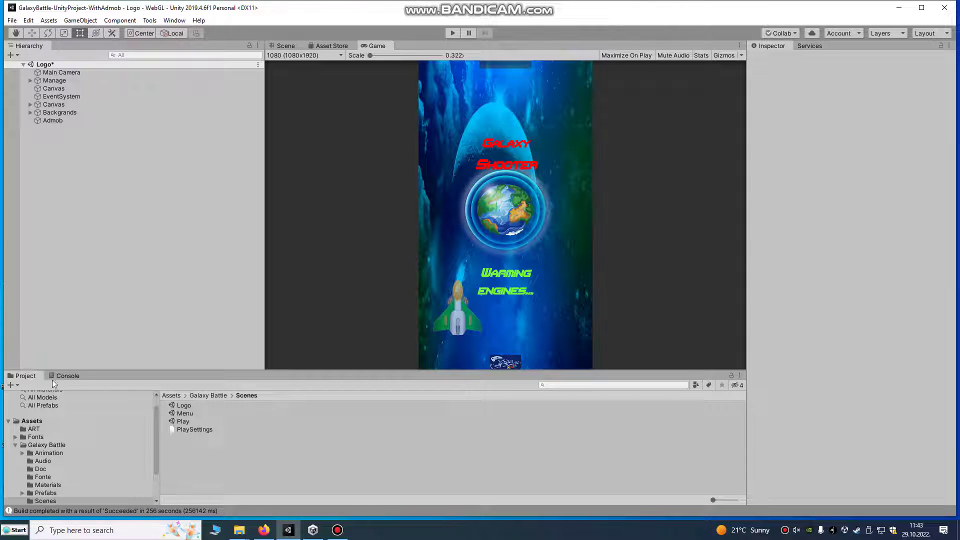
click(62, 376)
click(14, 384)
click(22, 376)
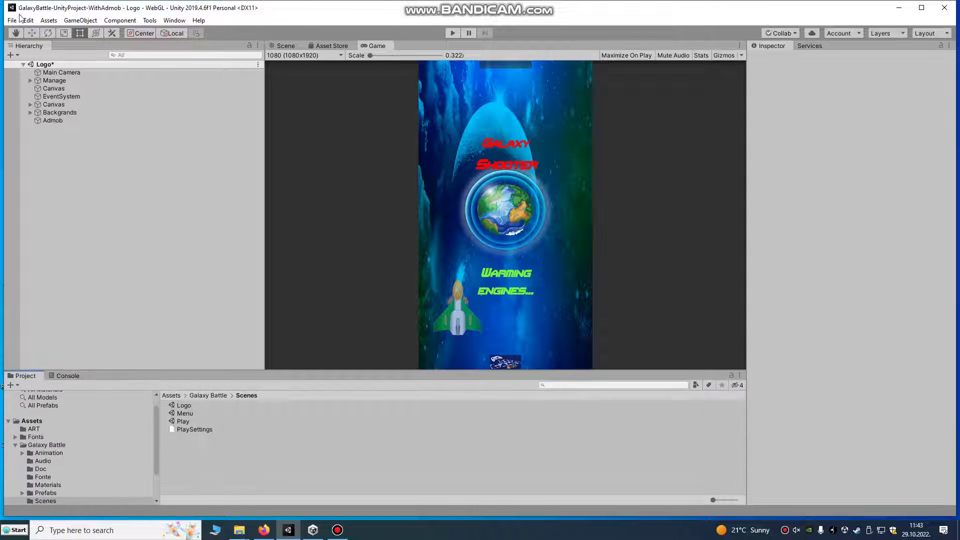
- Preview the Game view at 1920x1080, then switch it back to 1080x1920
click(293, 54)
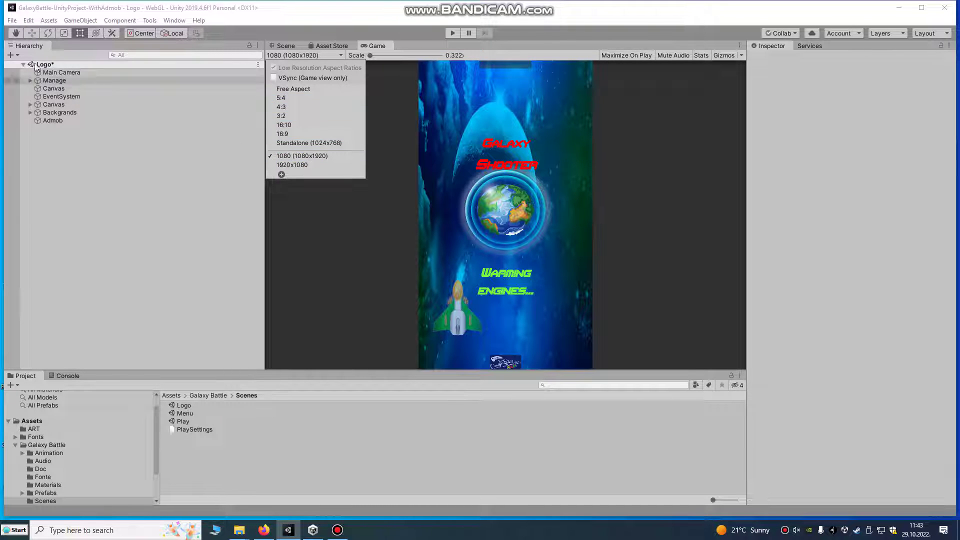
click(297, 165)
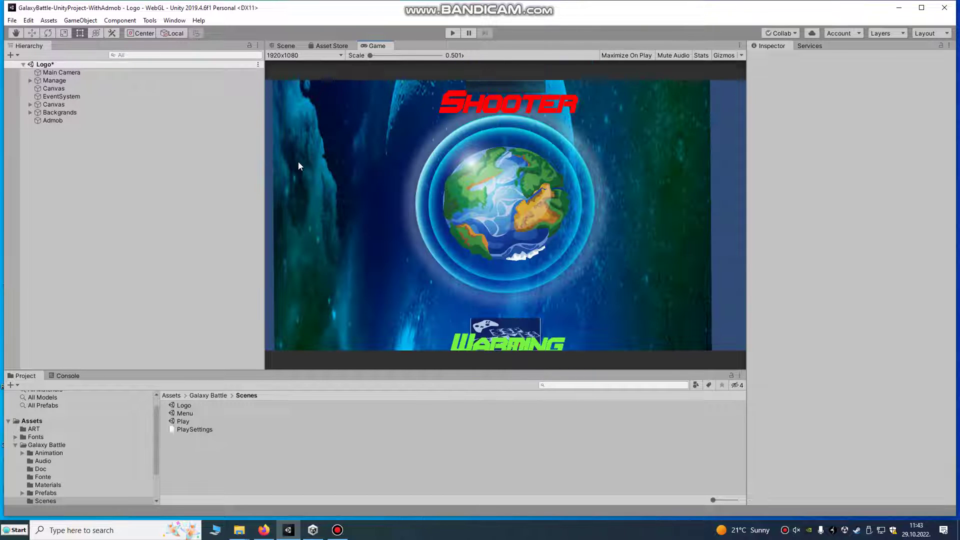
click(287, 56)
click(303, 156)
- Open Build Settings and the WebGL Player Settings
click(12, 20)
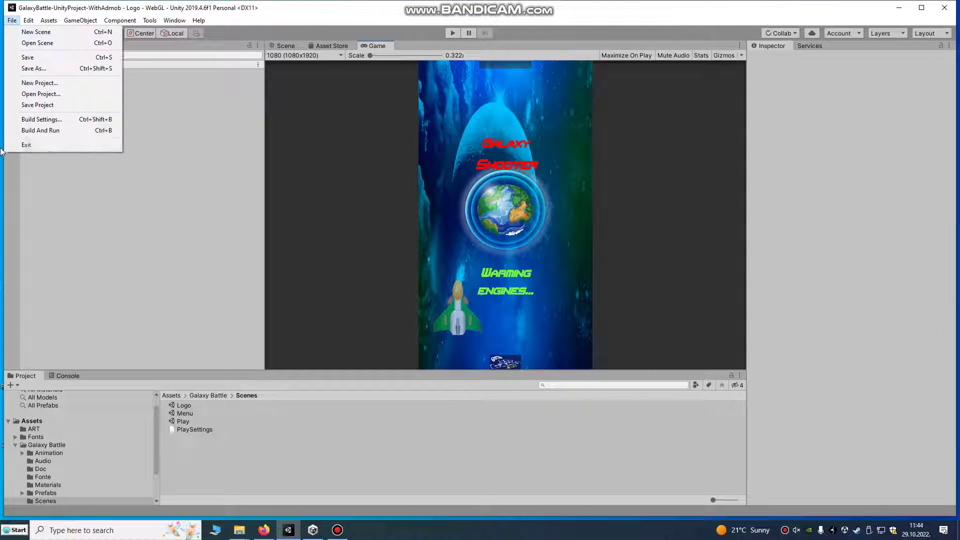
click(31, 120)
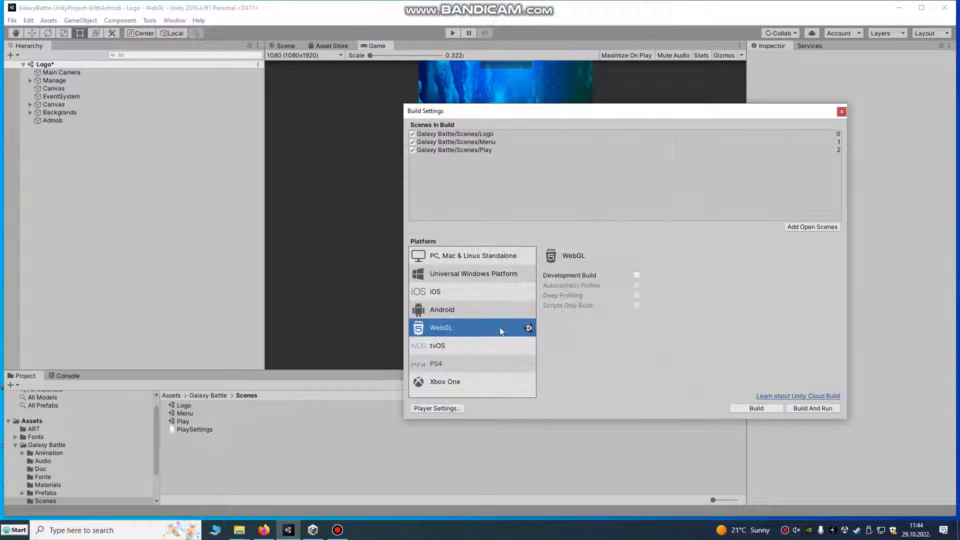
click(438, 410)
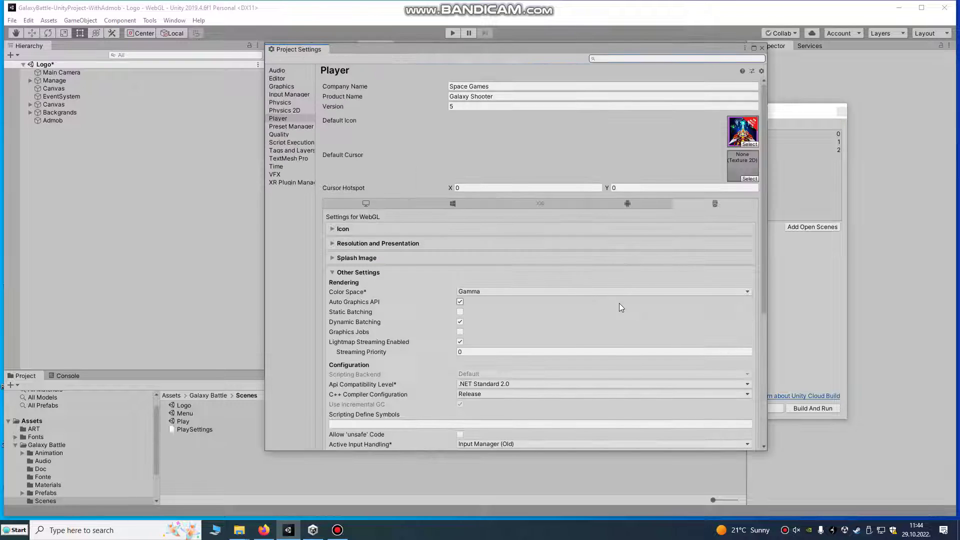
scroll(381, 424, down, 10)
- In Publishing Settings, keep Gzip compression and leave WebAssembly Streaming enabled
click(383, 431)
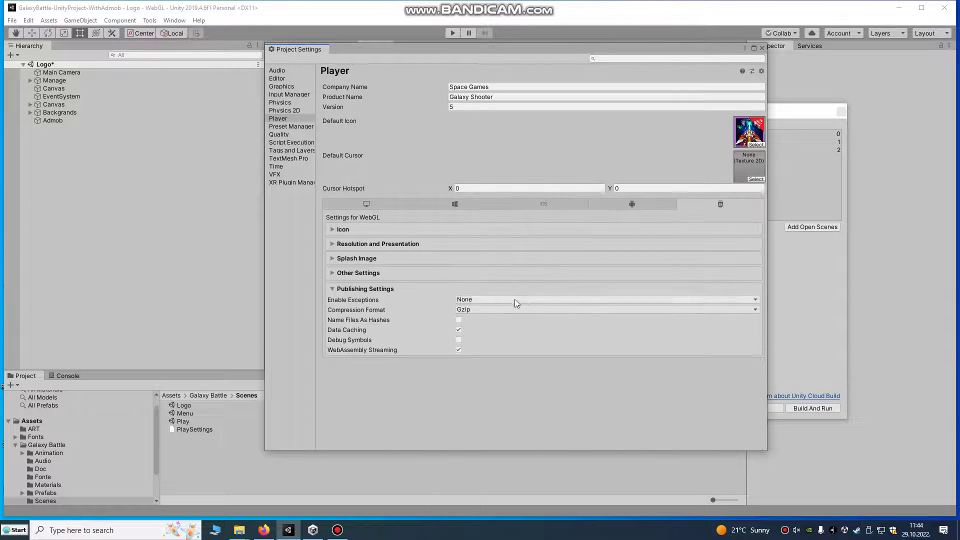
click(462, 309)
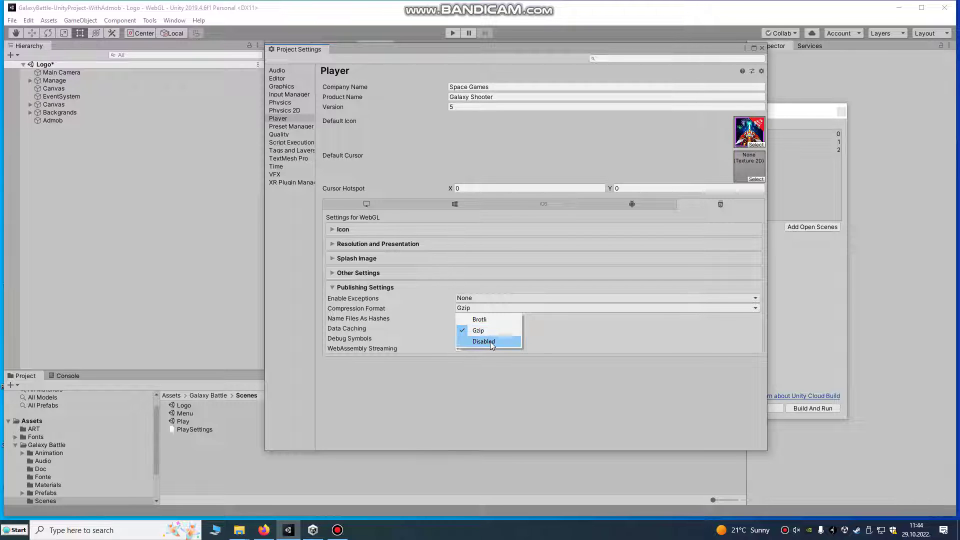
click(488, 332)
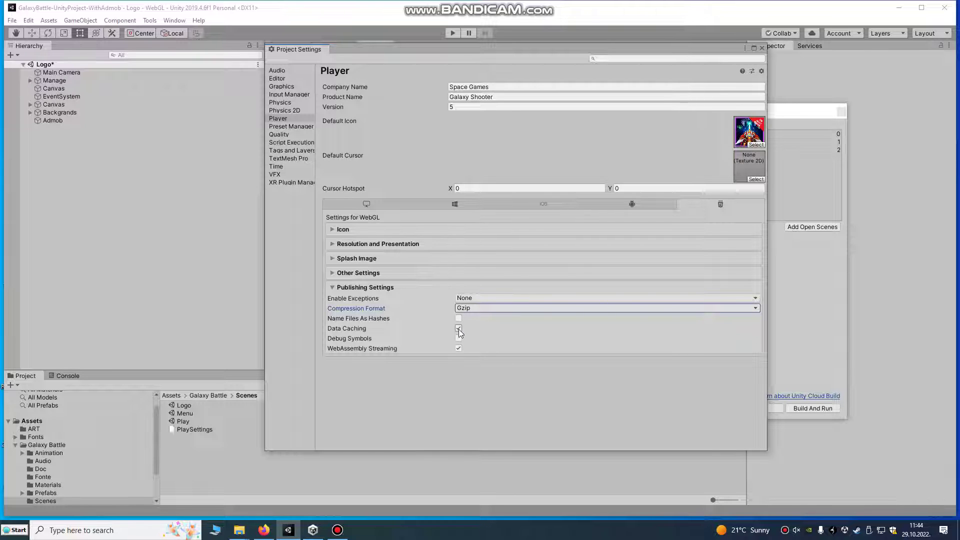
click(458, 348)
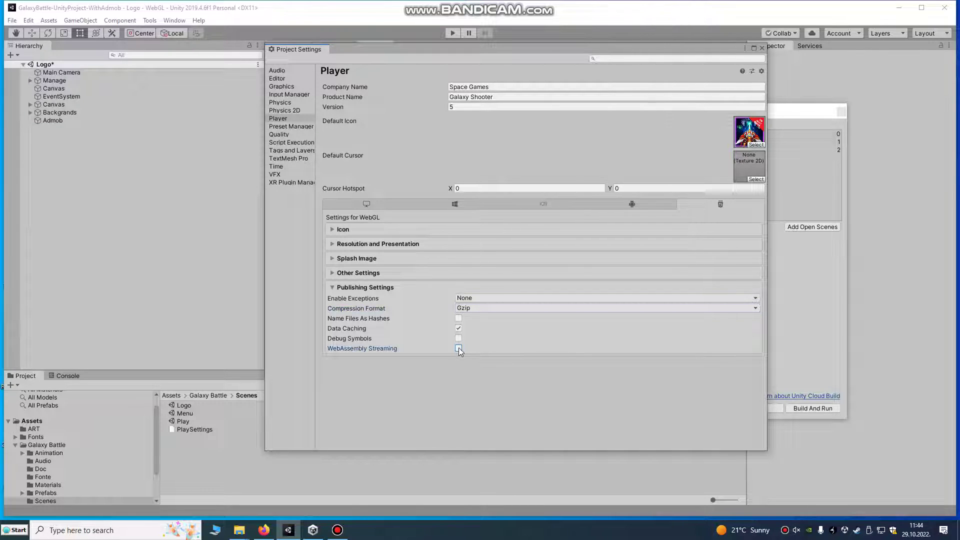
click(459, 349)
- Close Project Settings and build the WebGL game into a new Desktop folder named testgame
click(761, 48)
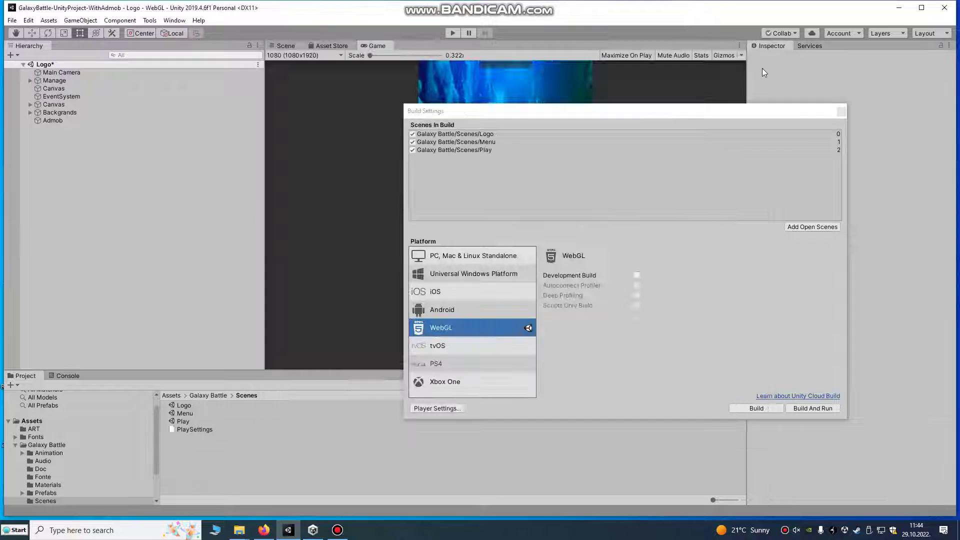
click(757, 409)
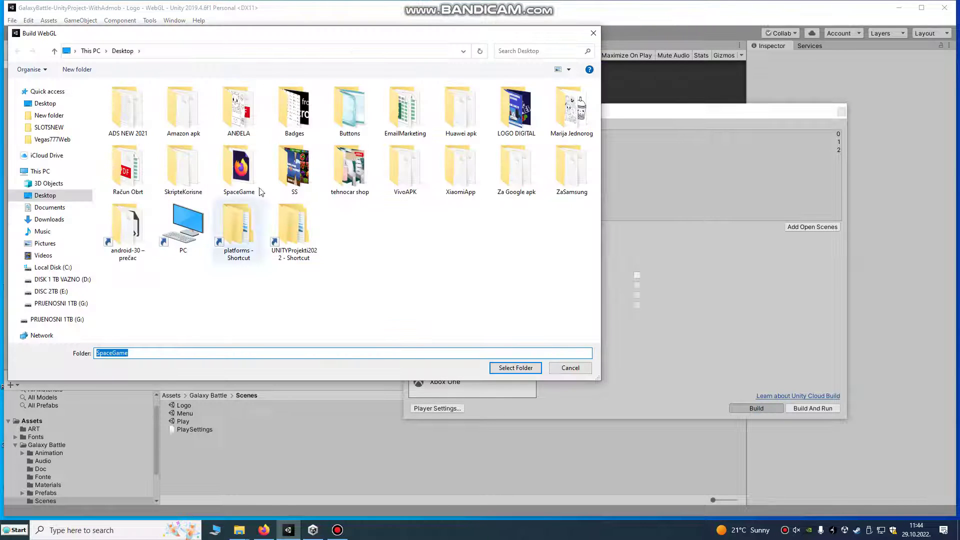
right_click(385, 244)
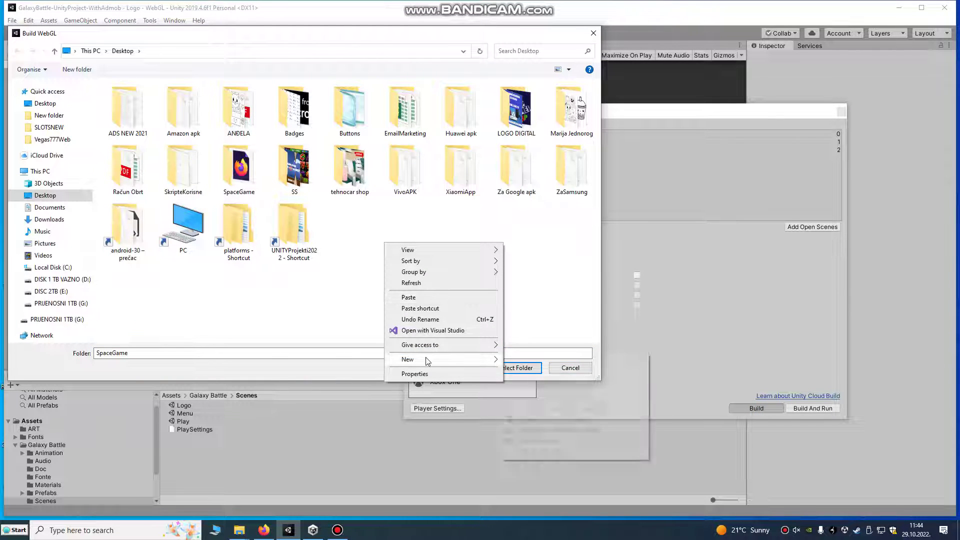
mouse_move(426, 359)
click(524, 361)
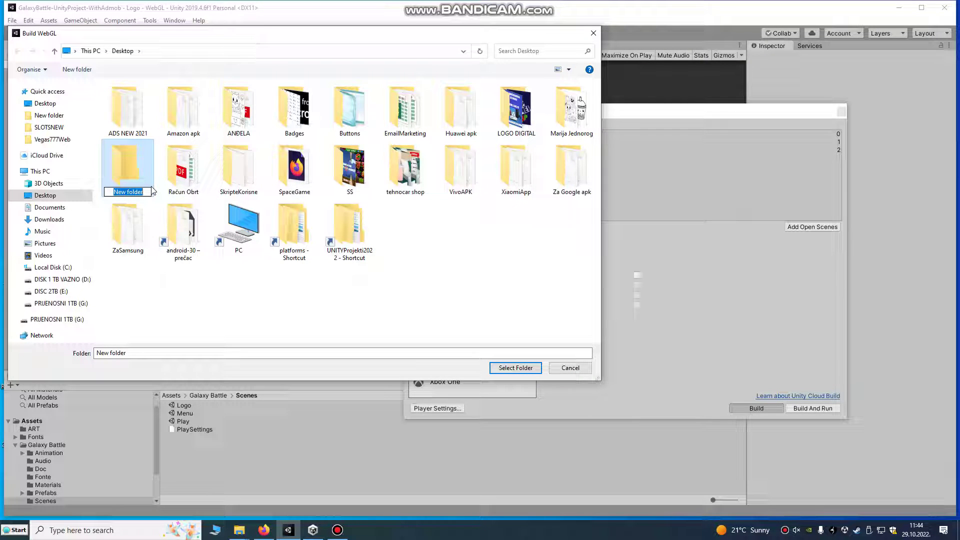
text(test)
text(game)
key(Return)
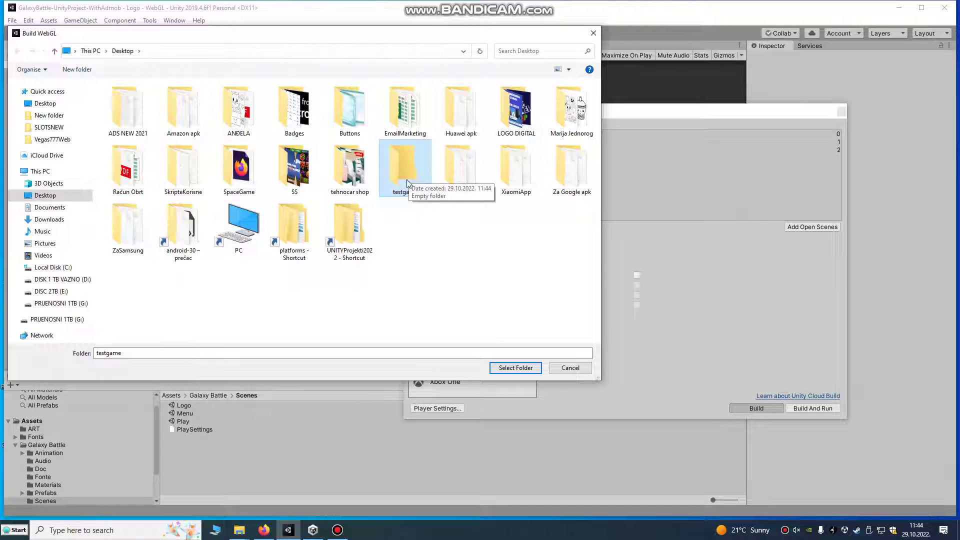
click(523, 371)
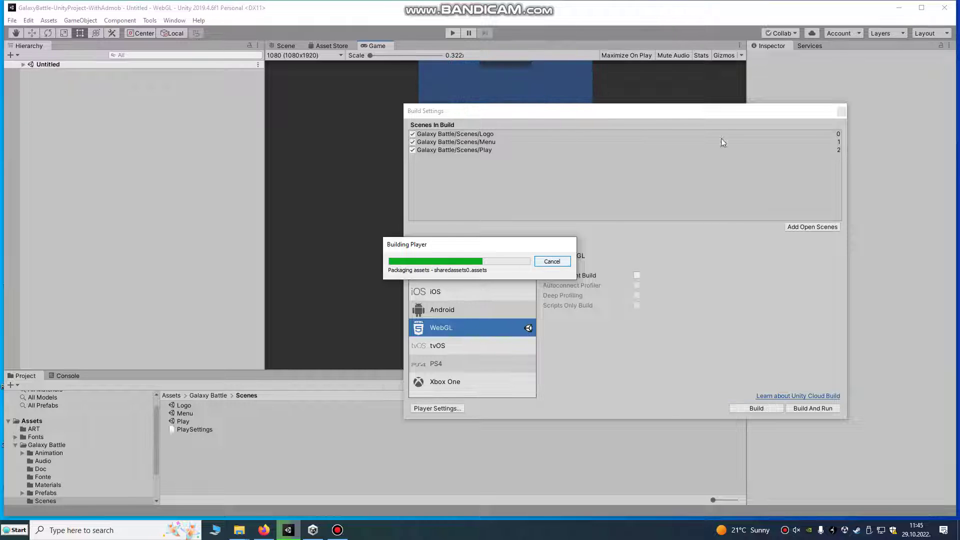
- Open the SpaceGame folder from the desktop and delete the old SpaceGame ZIP archive
click(899, 9)
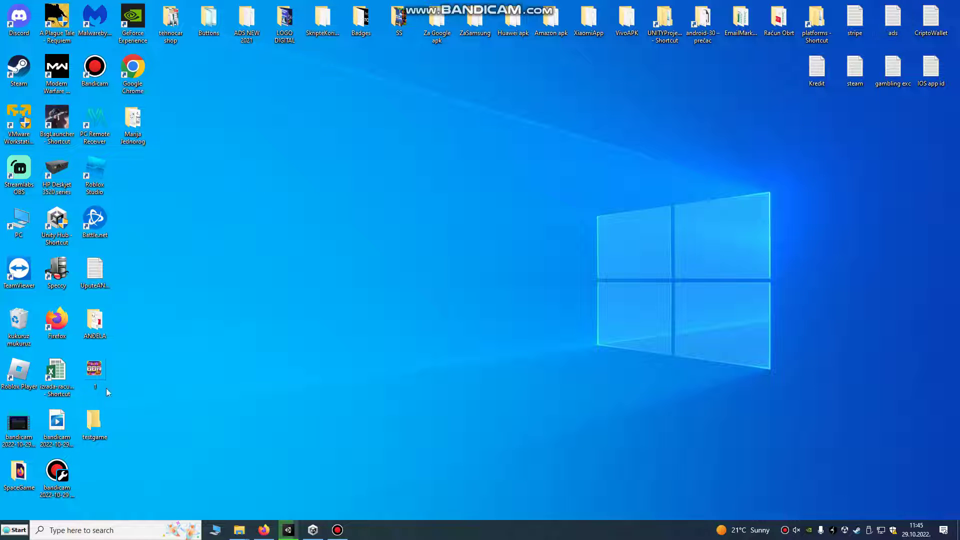
mouse_move(19, 471)
mouse_down()
mouse_move(215, 234)
mouse_move(174, 193)
mouse_up()
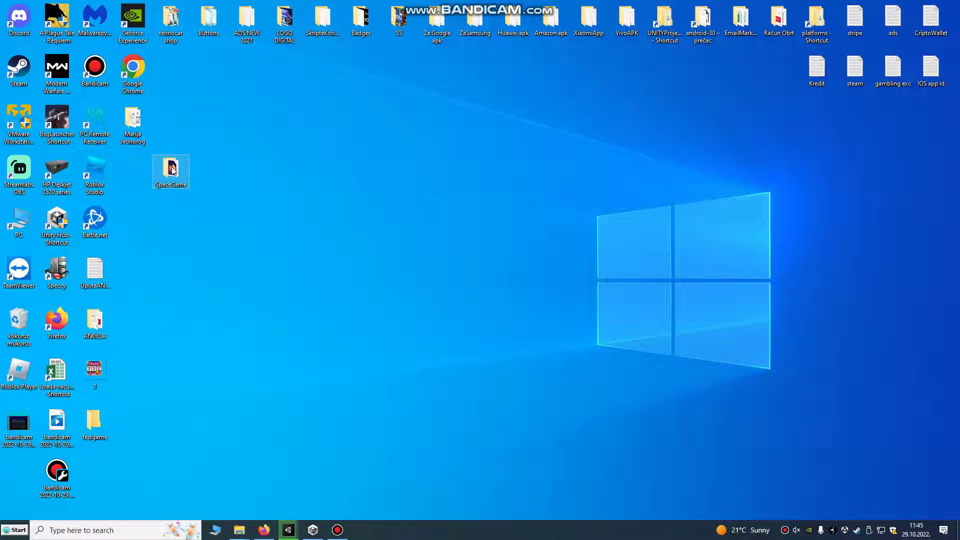
double_click(172, 170)
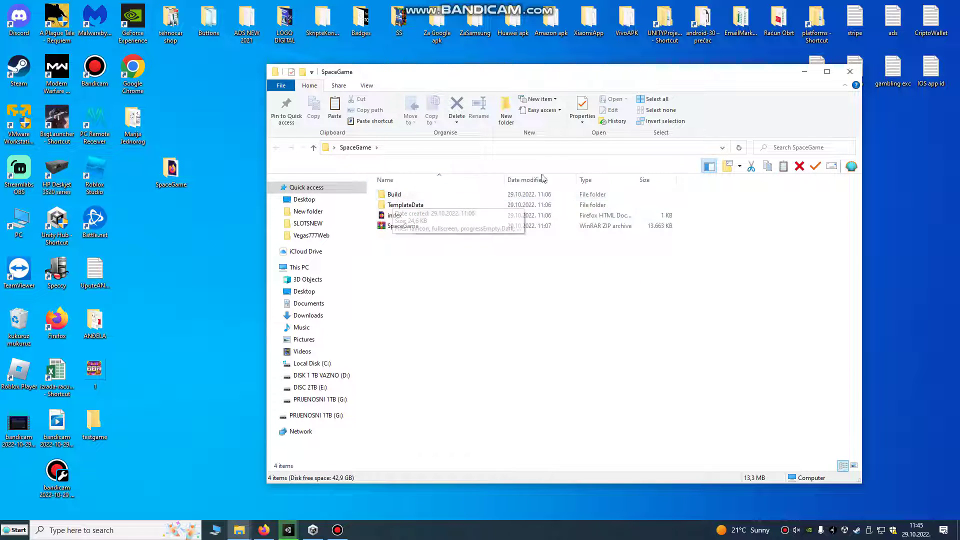
click(825, 73)
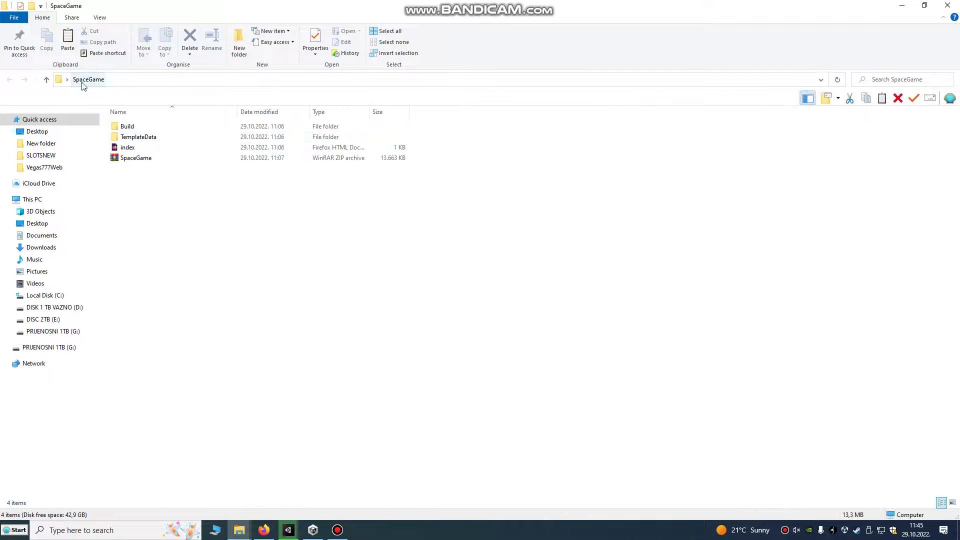
click(137, 161)
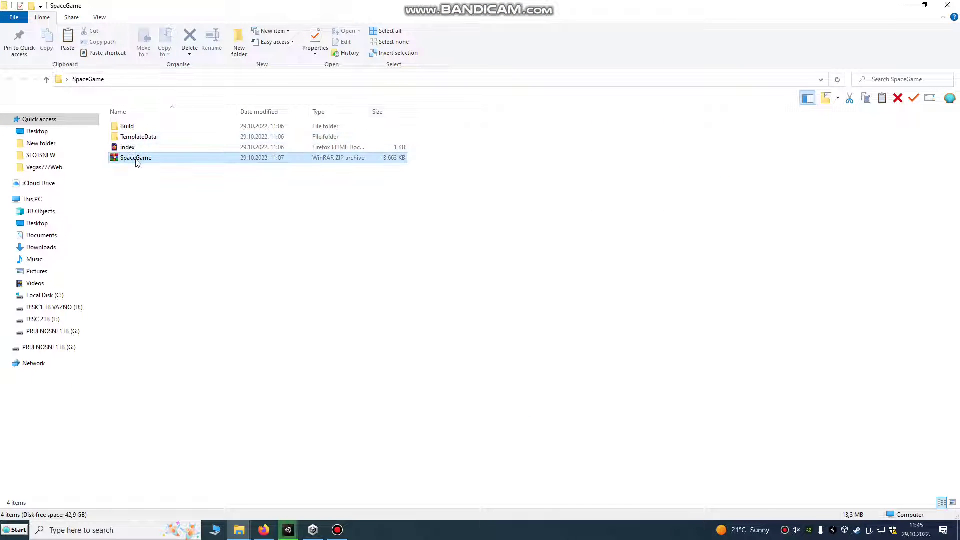
key(Delete)
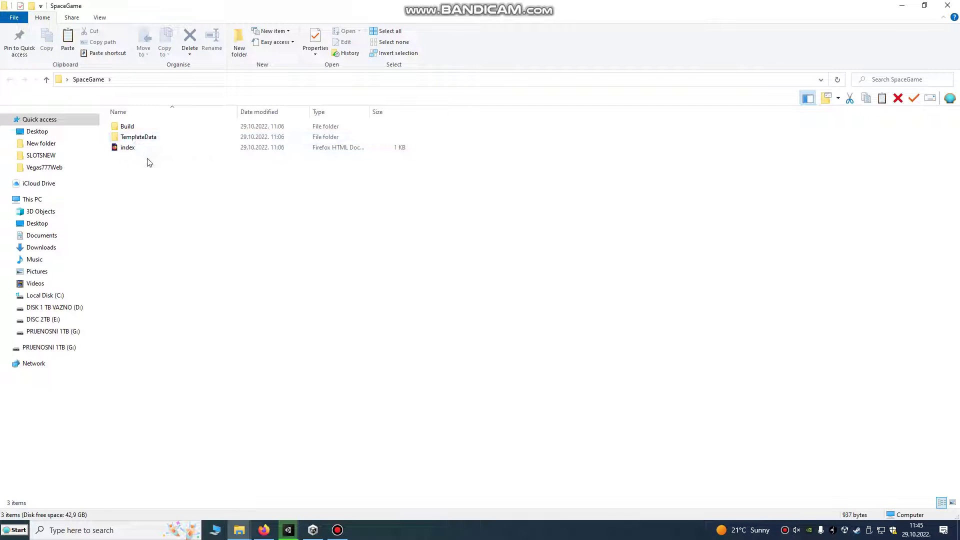
- Compress Build, TemplateData and index into SpaceGame.zip with 7-Zip
drag(148, 162, 133, 129)
right_click(134, 129)
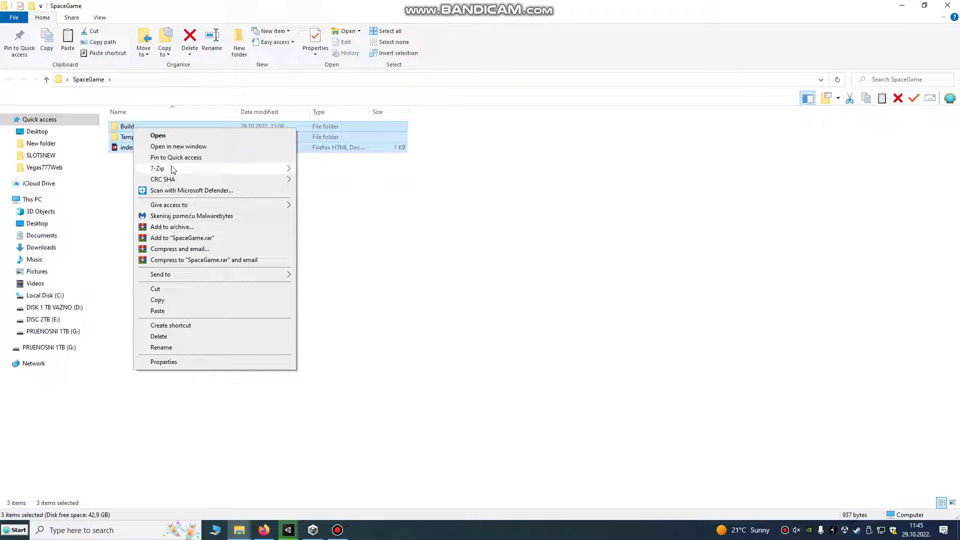
mouse_move(172, 170)
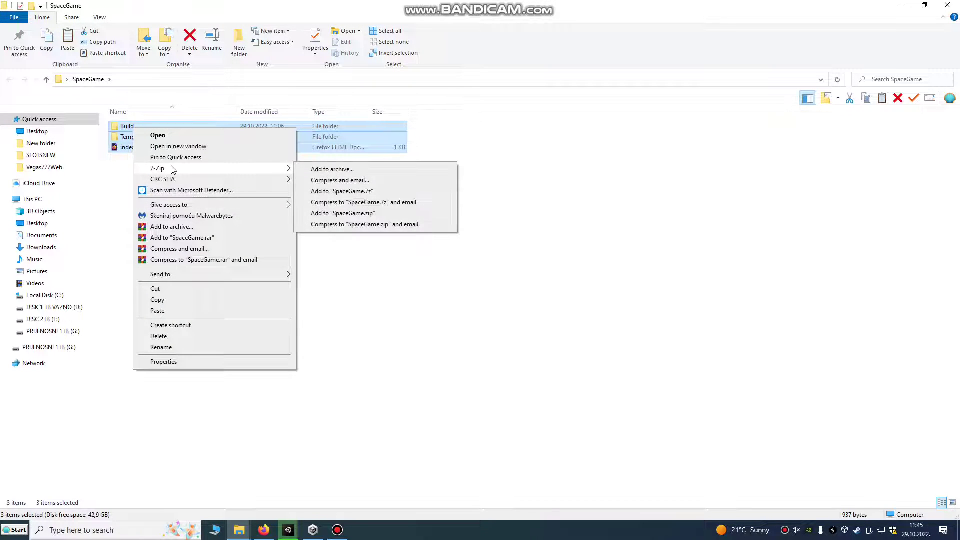
click(356, 214)
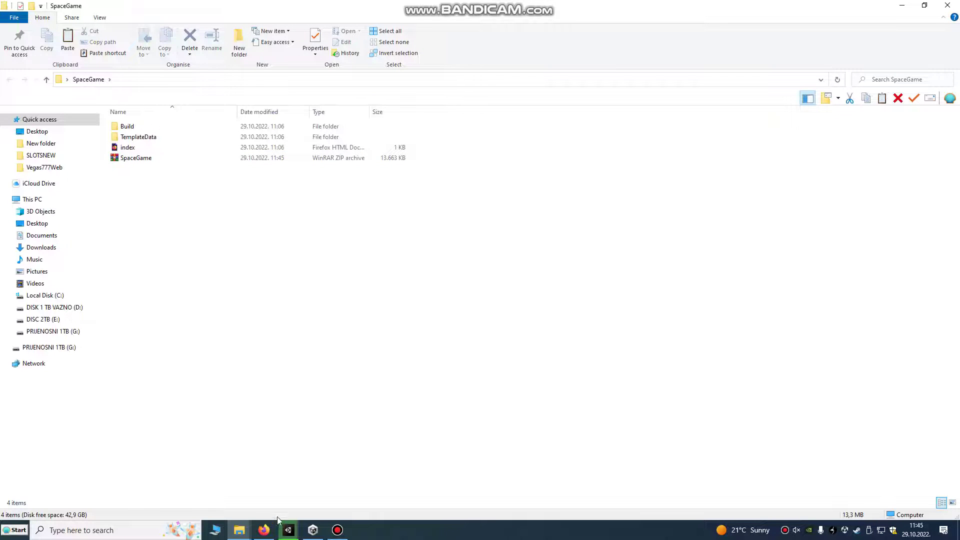
- From the game's edit page, search 'itch io' in a new tab and open itch.io
click(264, 529)
scroll(461, 257, up, 10)
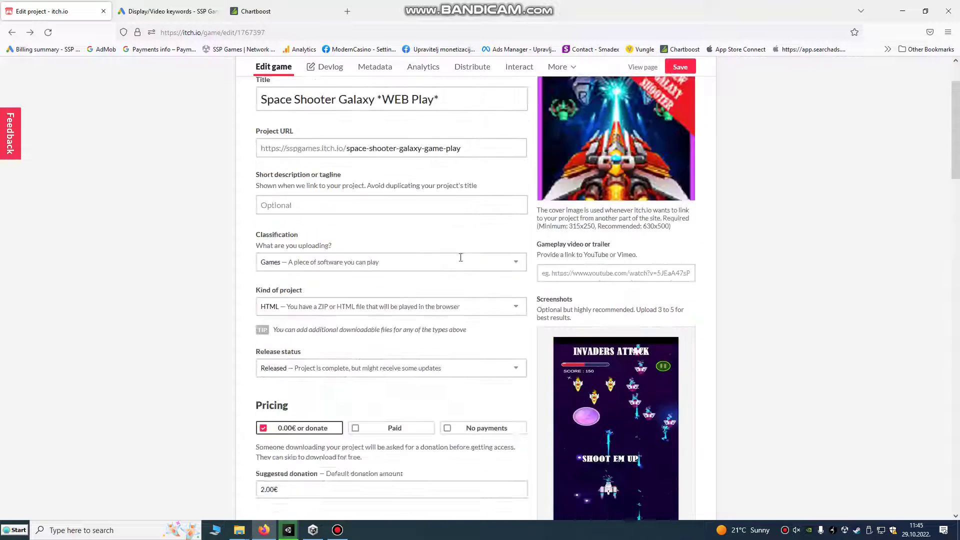
scroll(461, 257, up, 2)
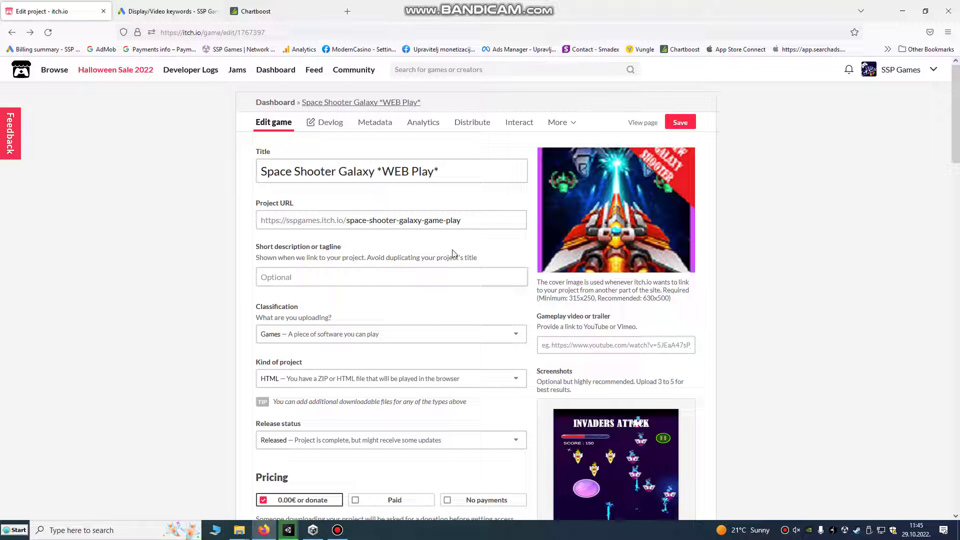
click(347, 11)
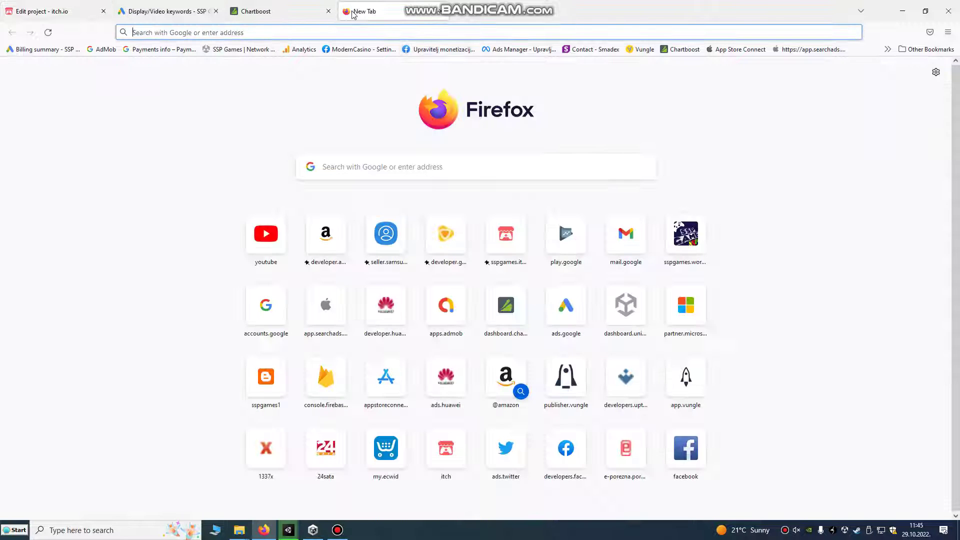
text(i)
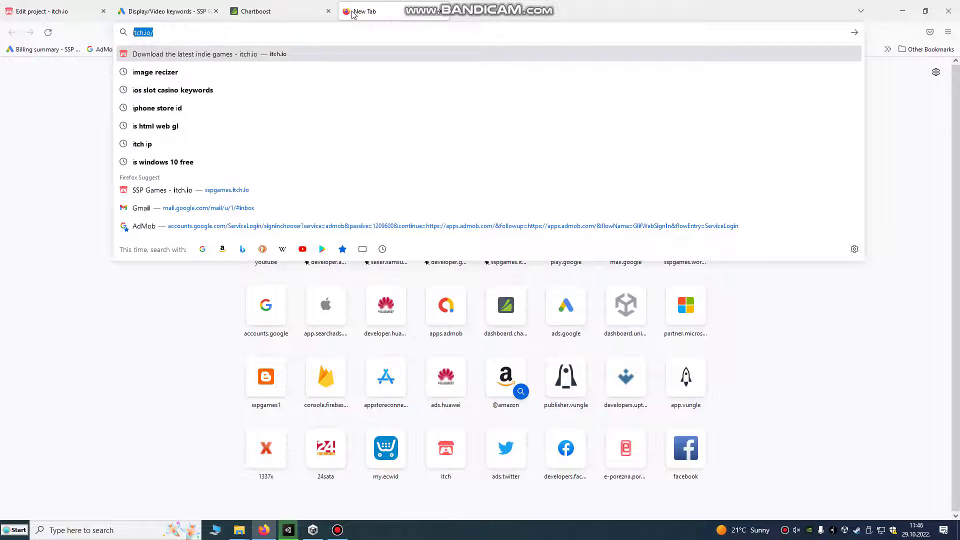
text(tch io)
key(Return)
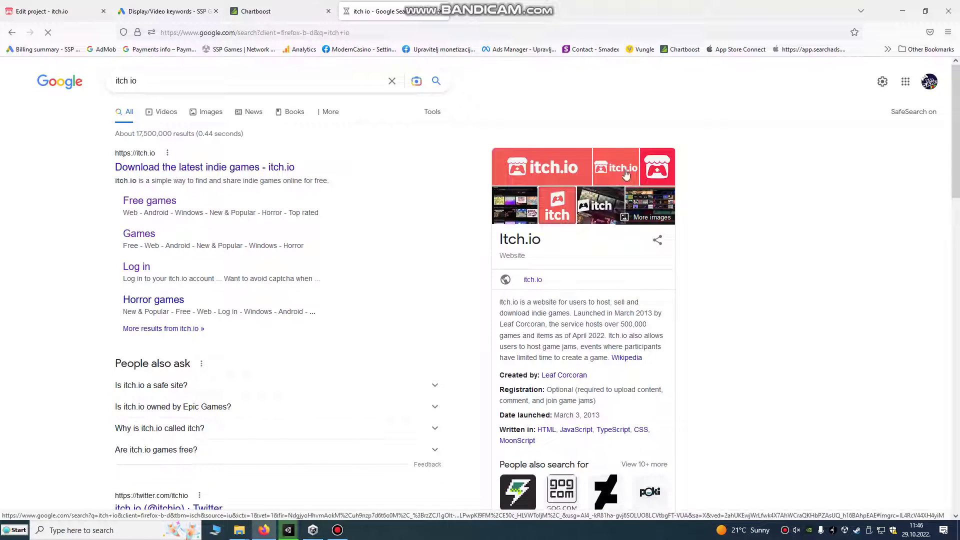
click(280, 167)
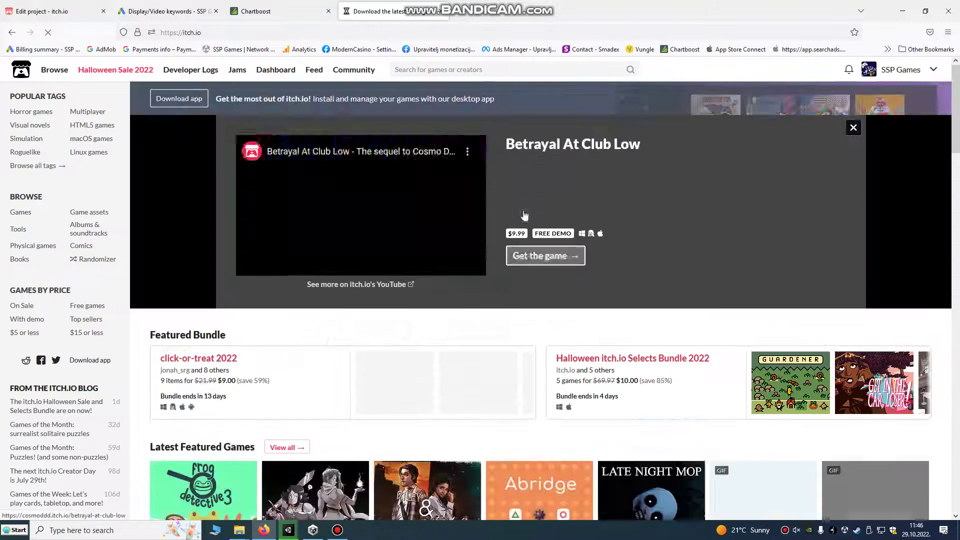
- Open My library from the itch.io account menu, then return to the Edit project tab
click(933, 69)
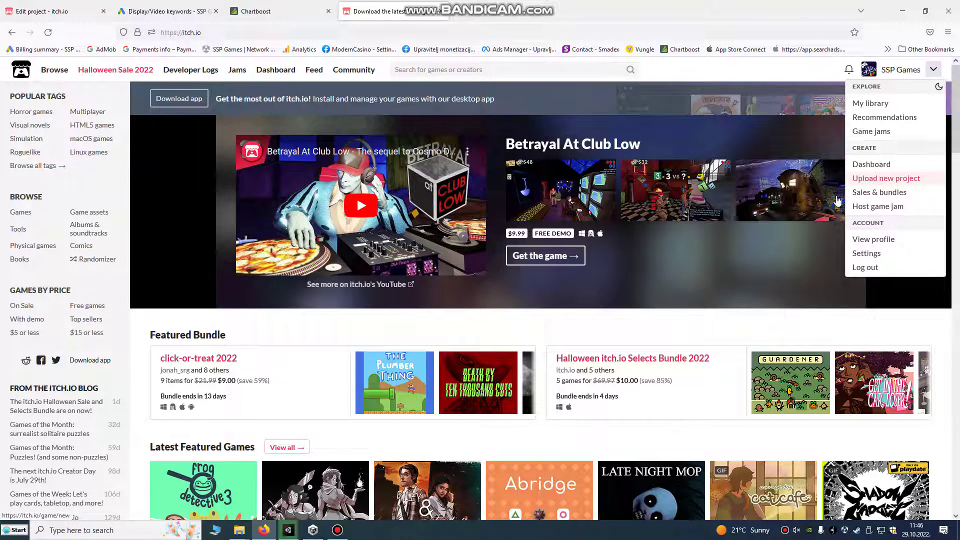
scroll(575, 300, down, 5)
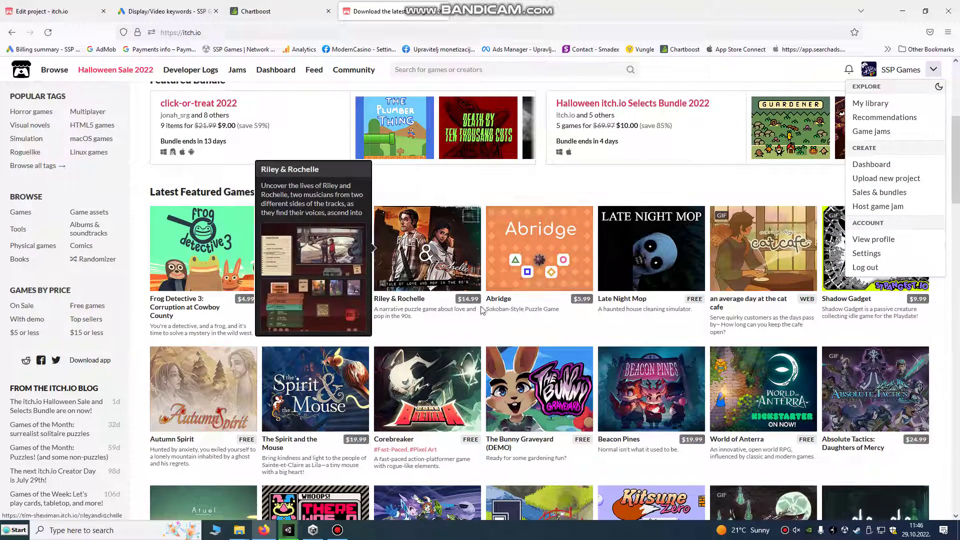
scroll(404, 320, down, 5)
scroll(404, 318, down, 5)
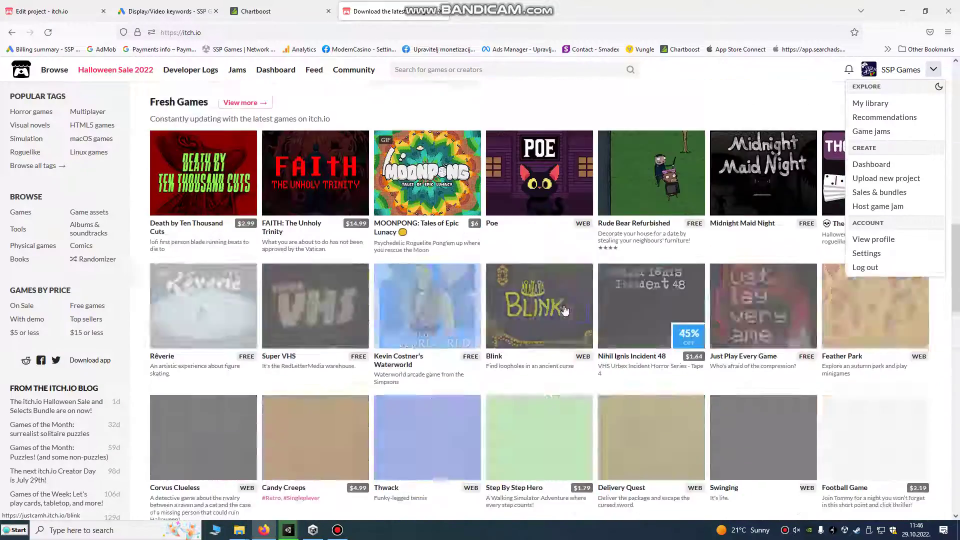
scroll(450, 270, up, 7)
scroll(466, 242, up, 9)
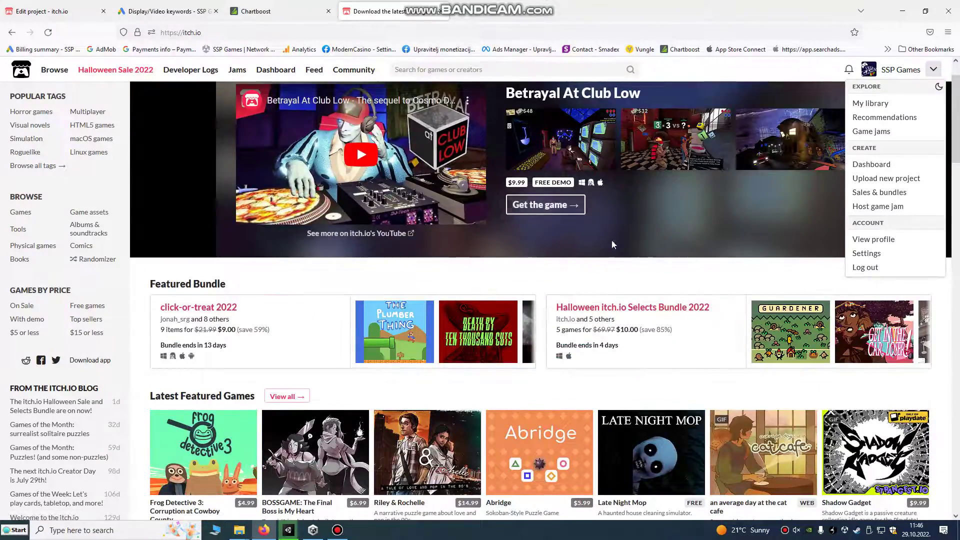
scroll(469, 250, down, 6)
scroll(473, 277, down, 5)
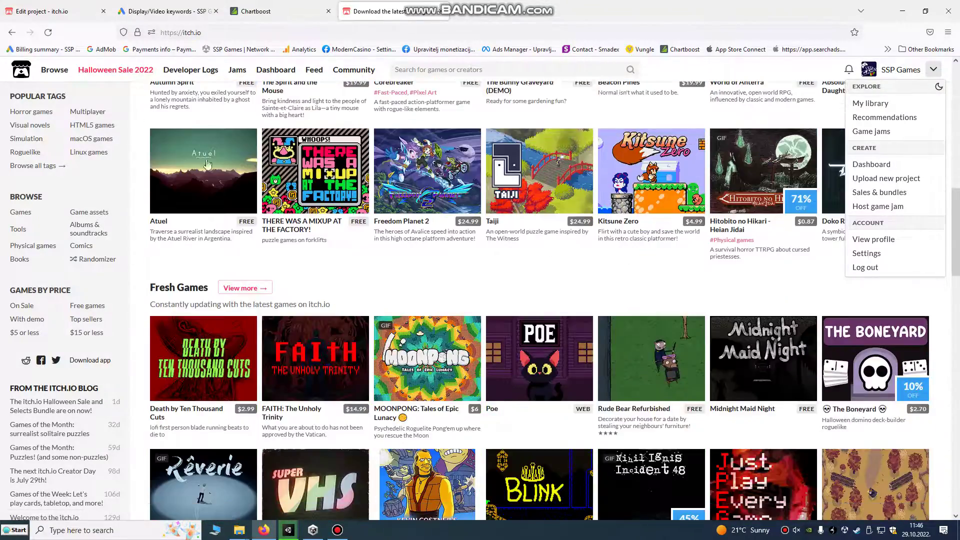
scroll(764, 244, up, 3)
scroll(764, 244, up, 6)
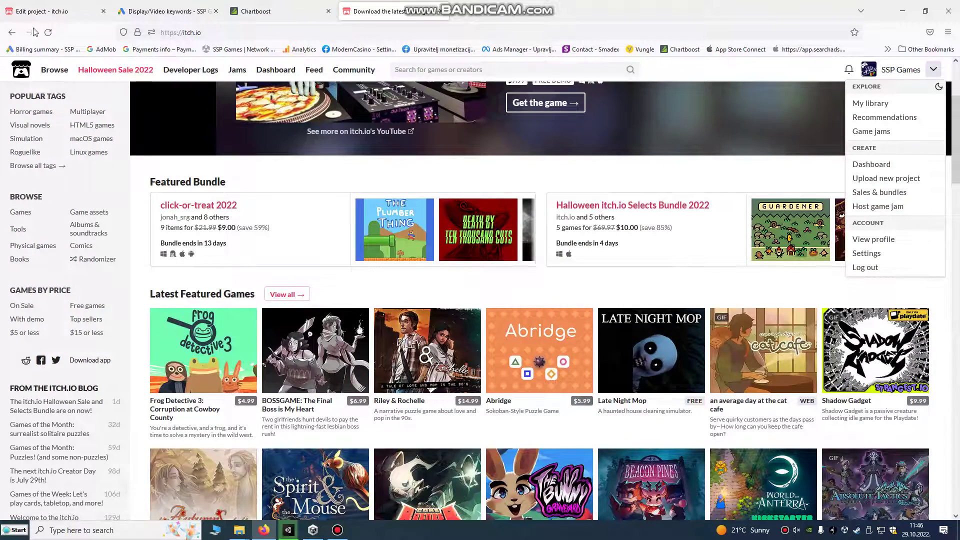
scroll(731, 231, up, 3)
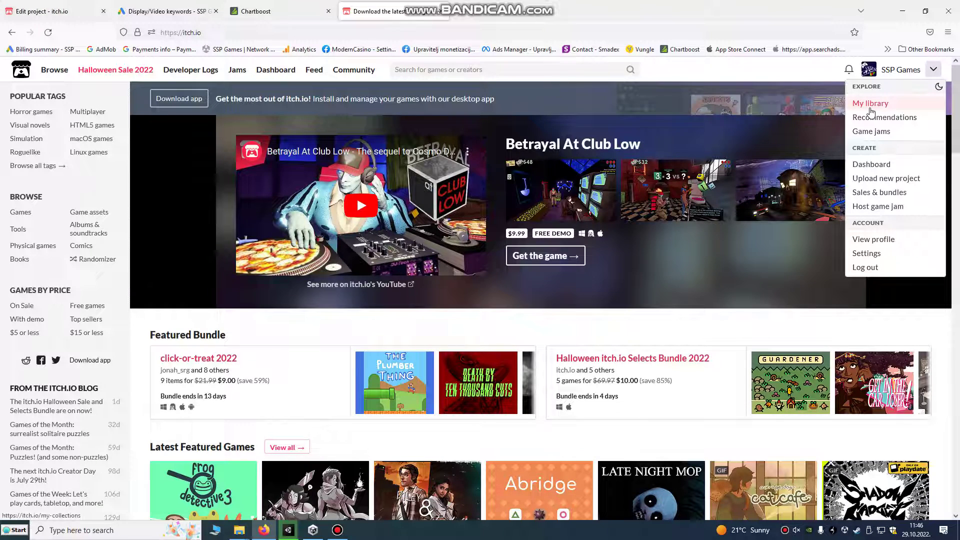
click(871, 106)
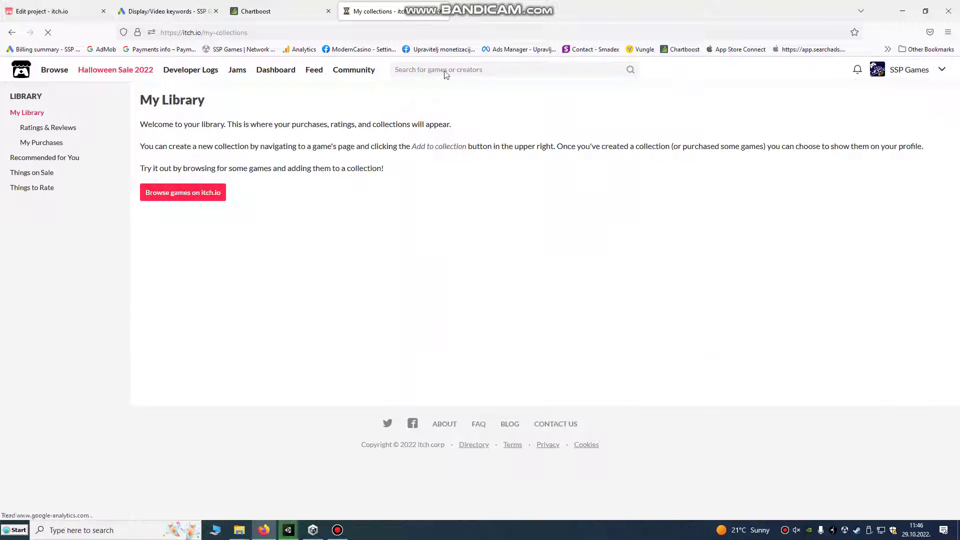
click(45, 5)
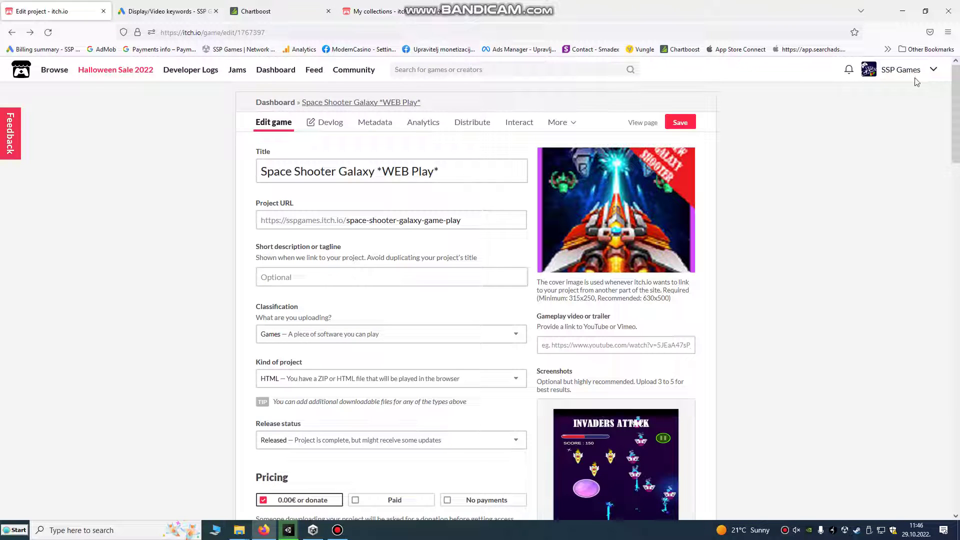
click(933, 70)
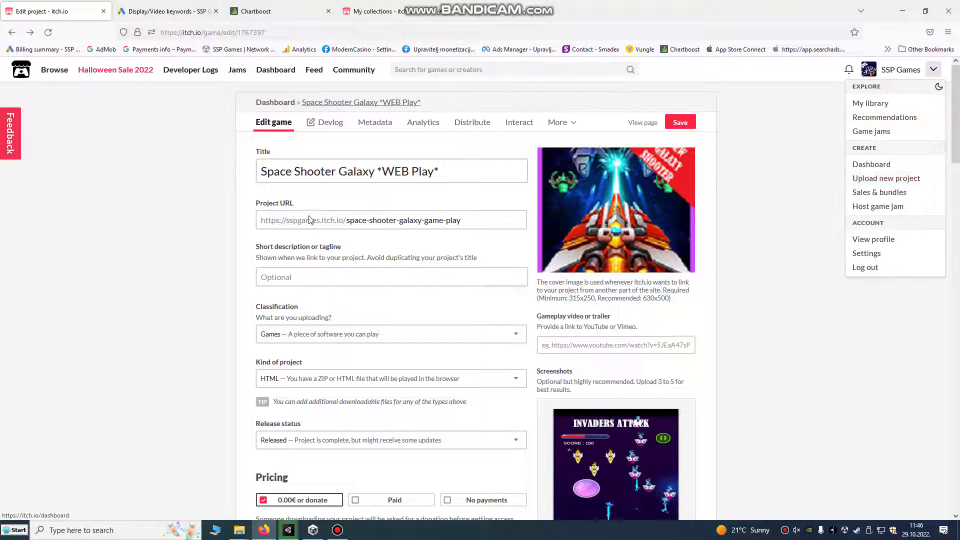
click(370, 172)
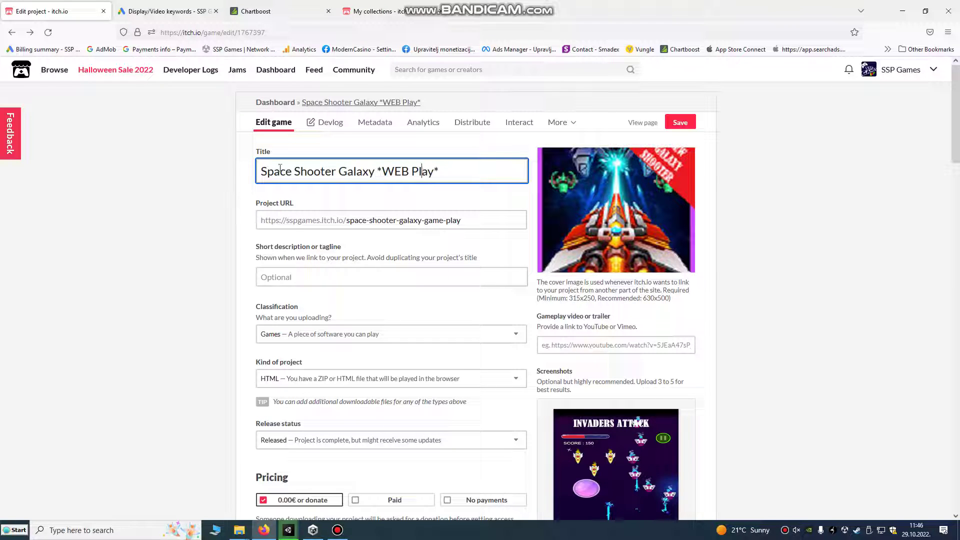
drag(280, 168, 489, 167)
click(489, 166)
click(401, 220)
triple_click(483, 221)
scroll(322, 310, down, 2)
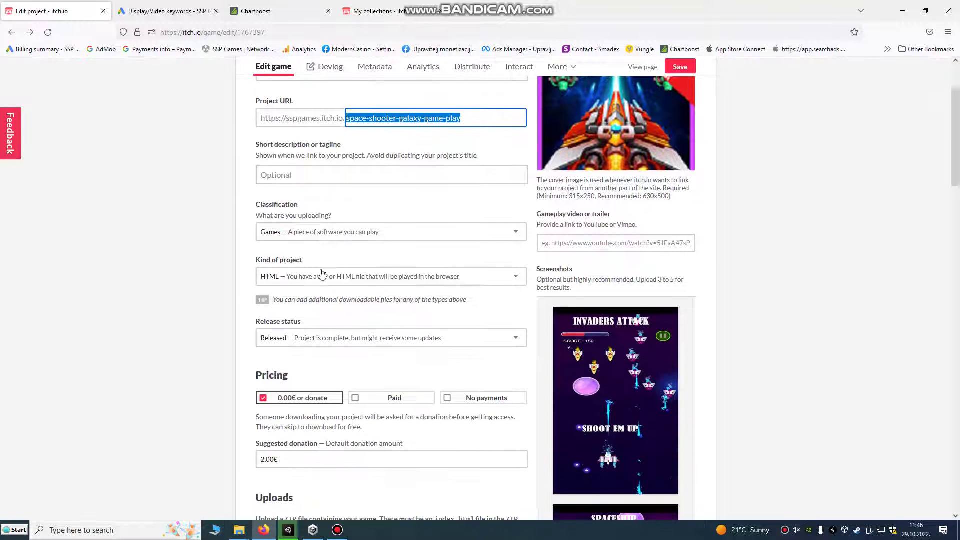
click(325, 234)
click(321, 249)
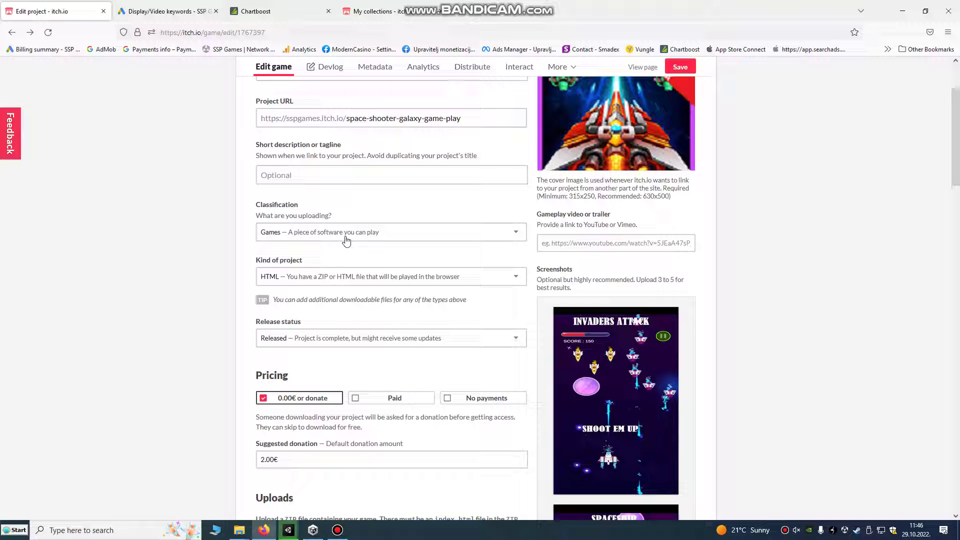
click(335, 277)
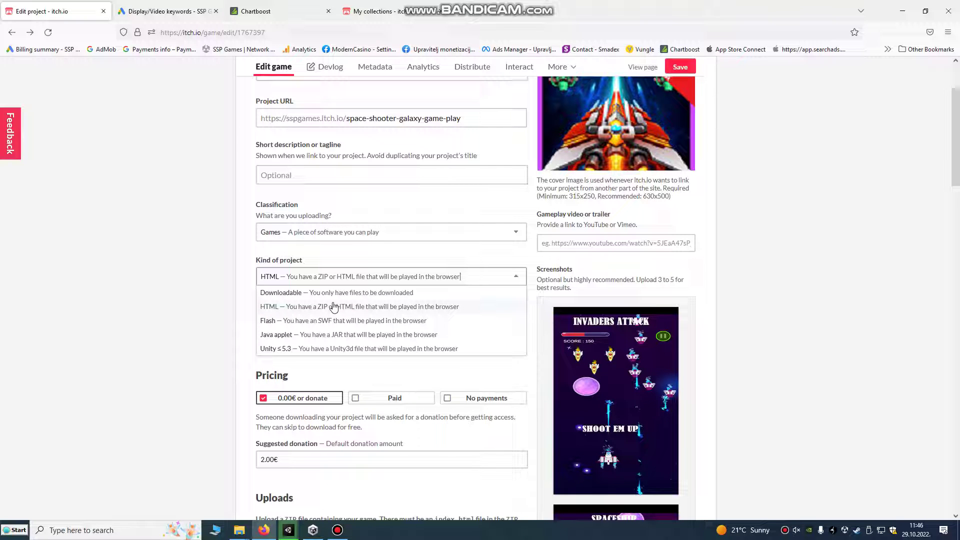
click(193, 355)
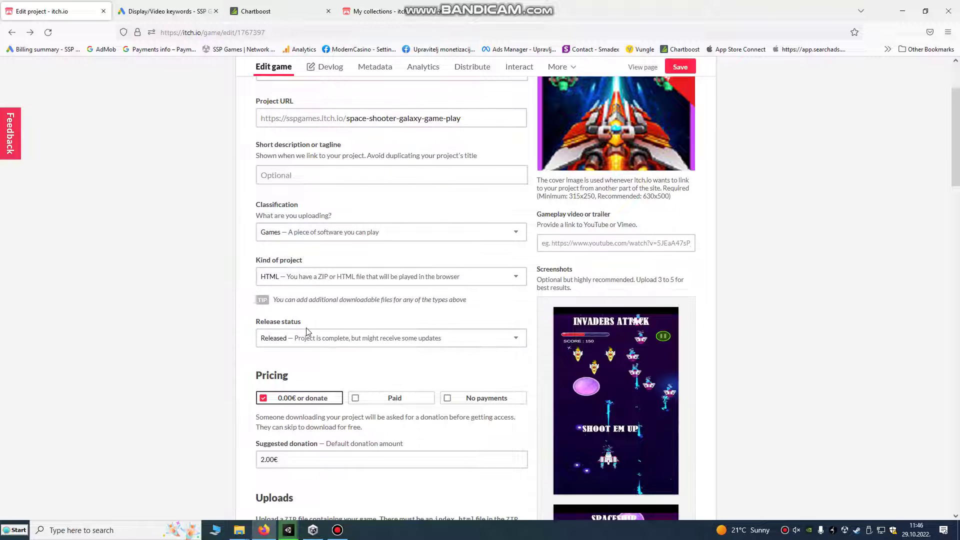
scroll(308, 332, down, 3)
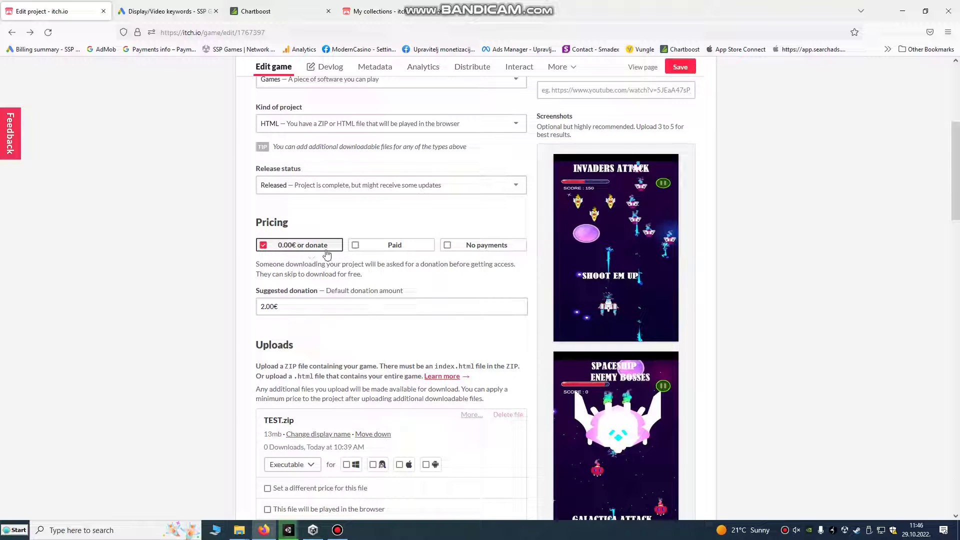
click(392, 250)
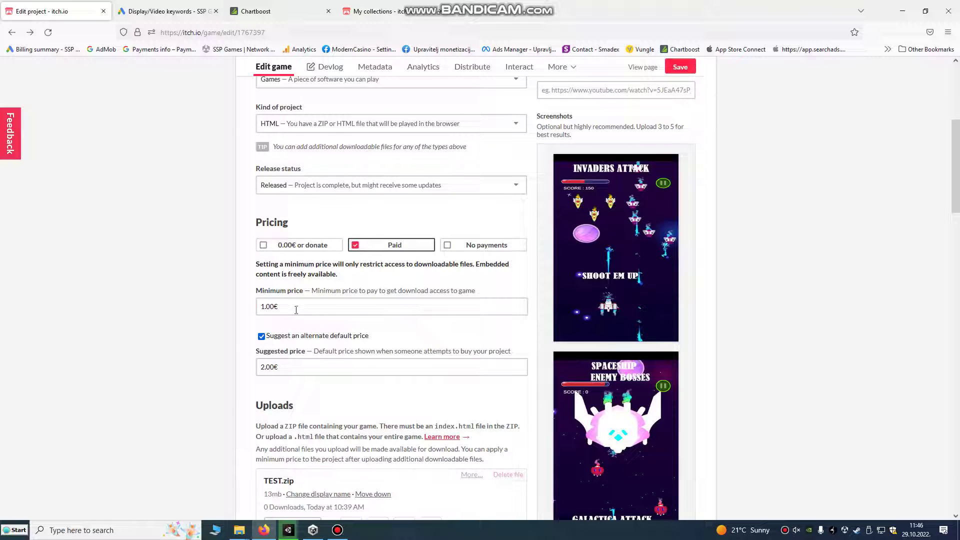
click(295, 250)
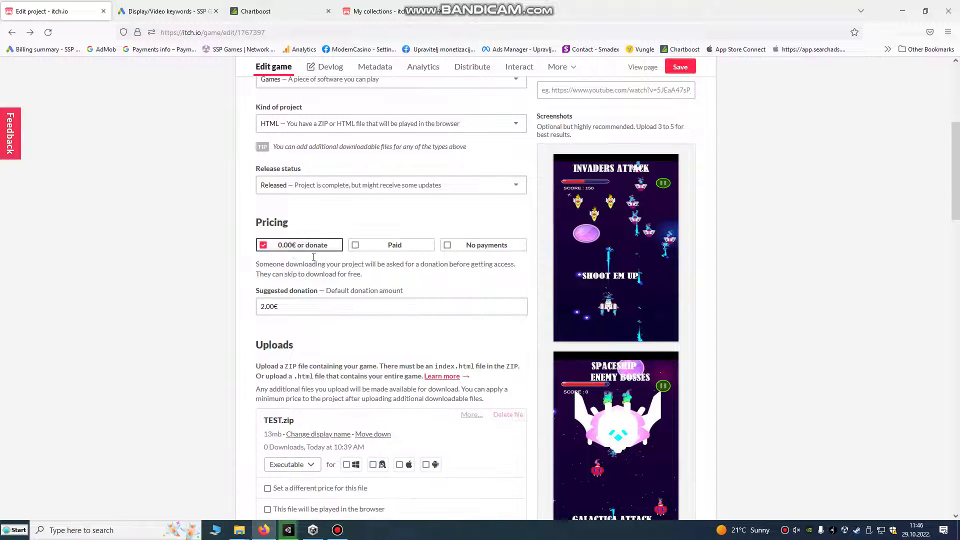
scroll(325, 250, down, 3)
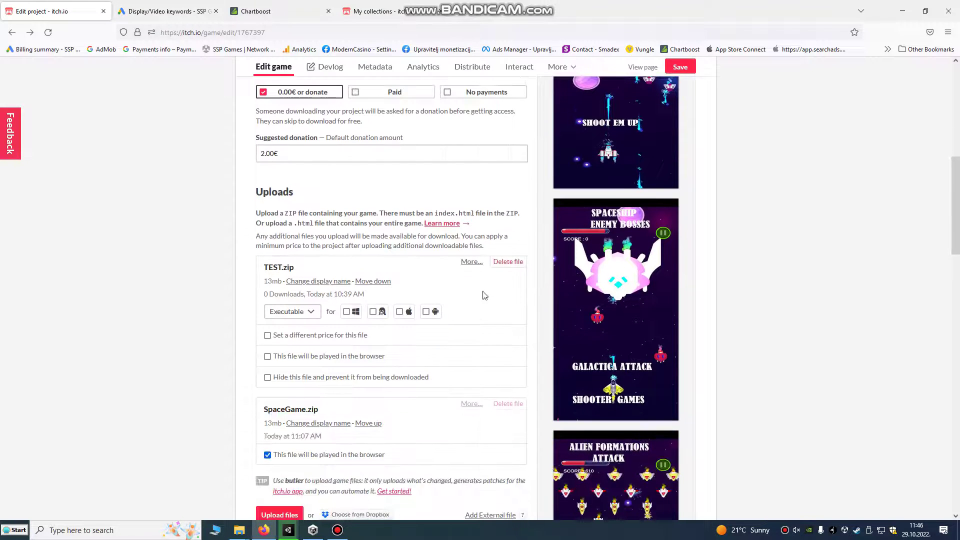
- Delete the old TEST.zip and SpaceGame.zip uploads from the project
click(500, 264)
click(524, 304)
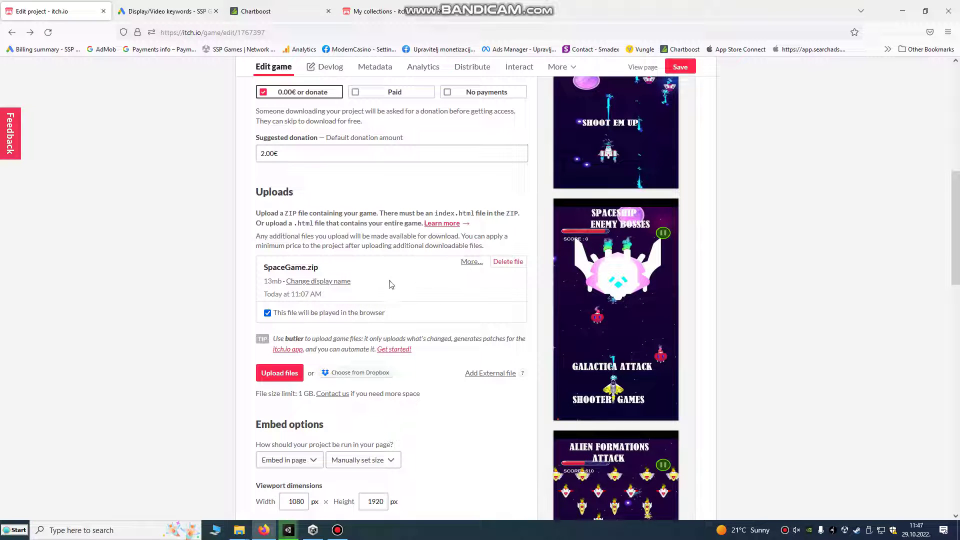
click(506, 262)
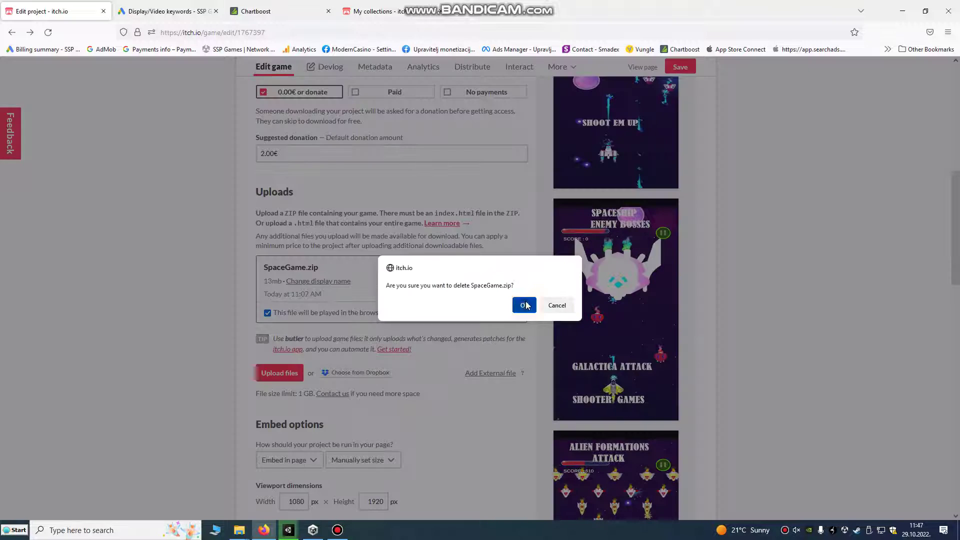
click(523, 304)
- Upload the new SpaceGame ZIP archive from Desktop > SpaceGame
click(289, 296)
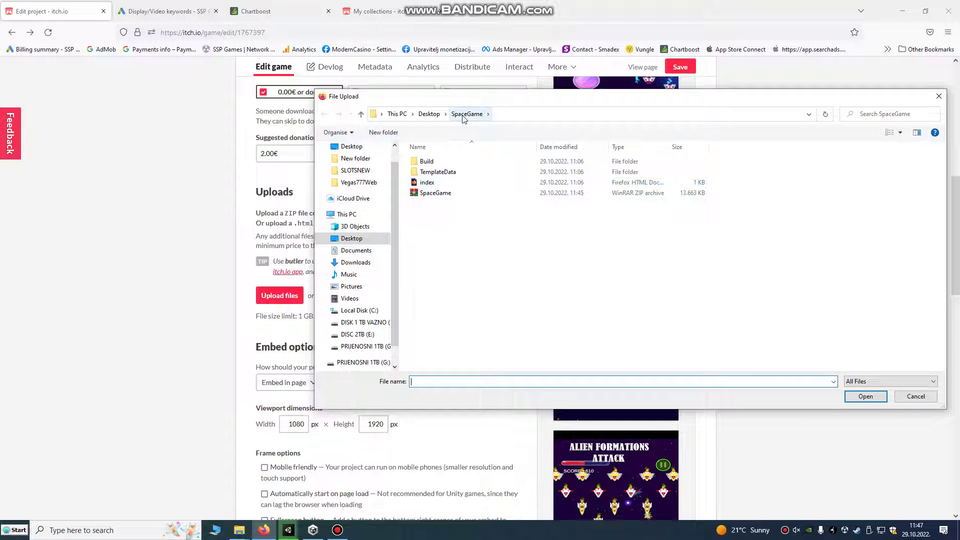
click(437, 195)
double_click(436, 194)
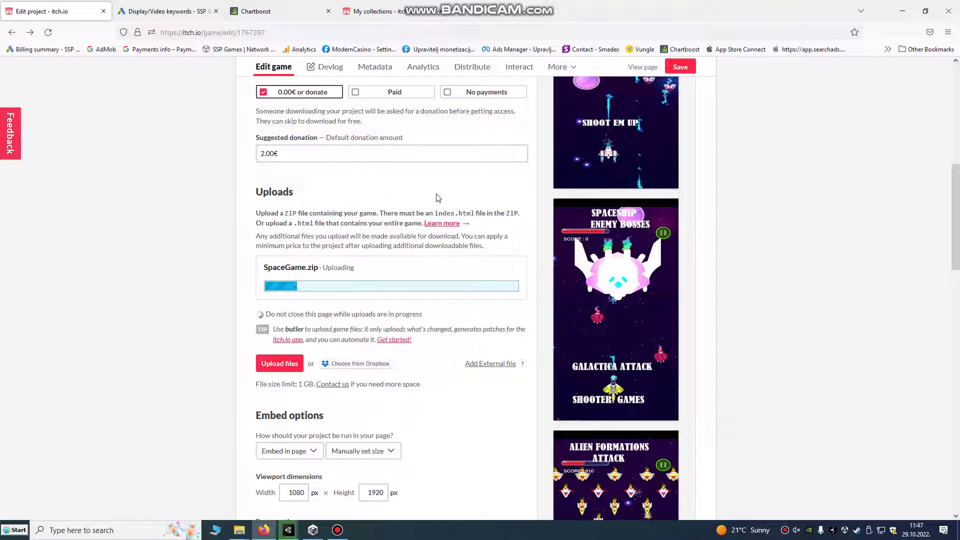
scroll(436, 197, down, 1)
- Mark the 13 MB SpaceGame.zip as played in the browser, keeping the 1080x1920 embed size
scroll(436, 197, down, 2)
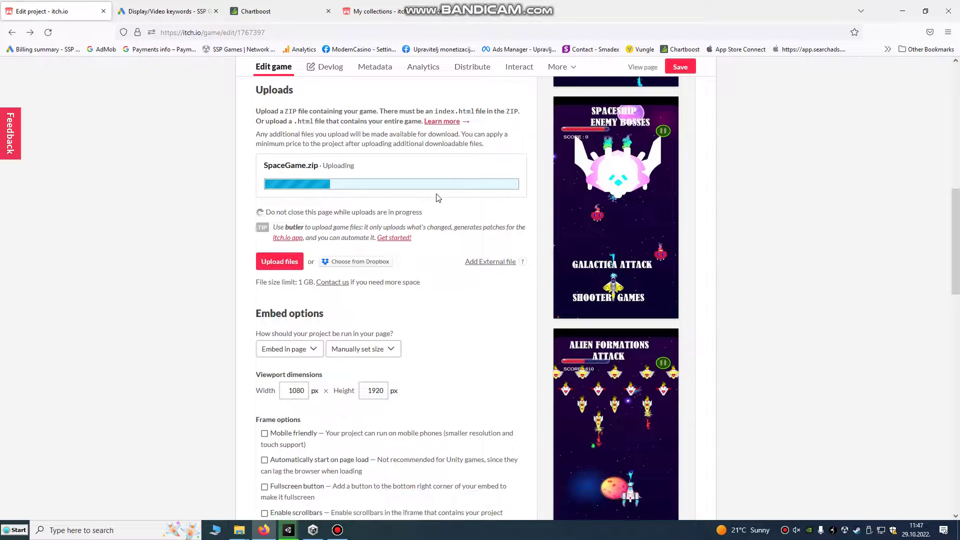
scroll(334, 275, down, 4)
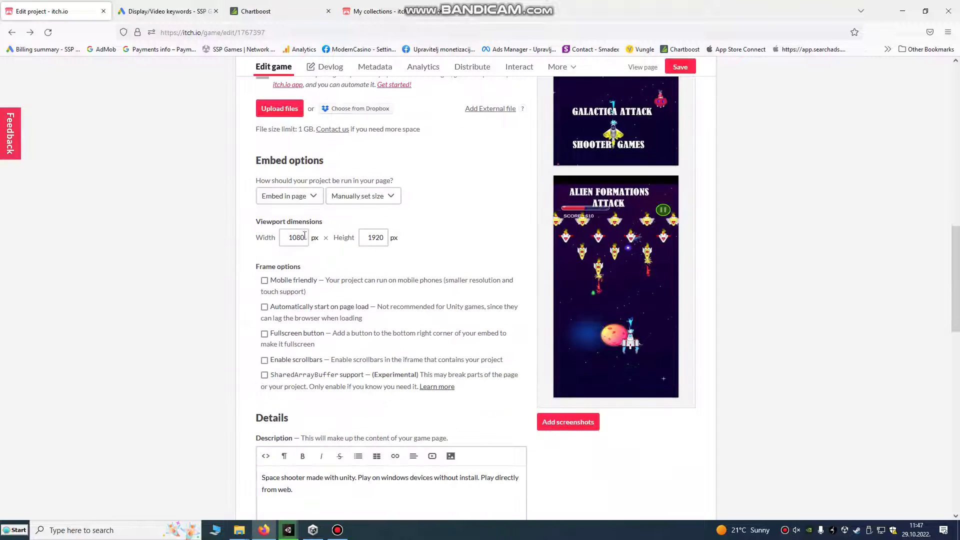
drag(292, 238, 302, 238)
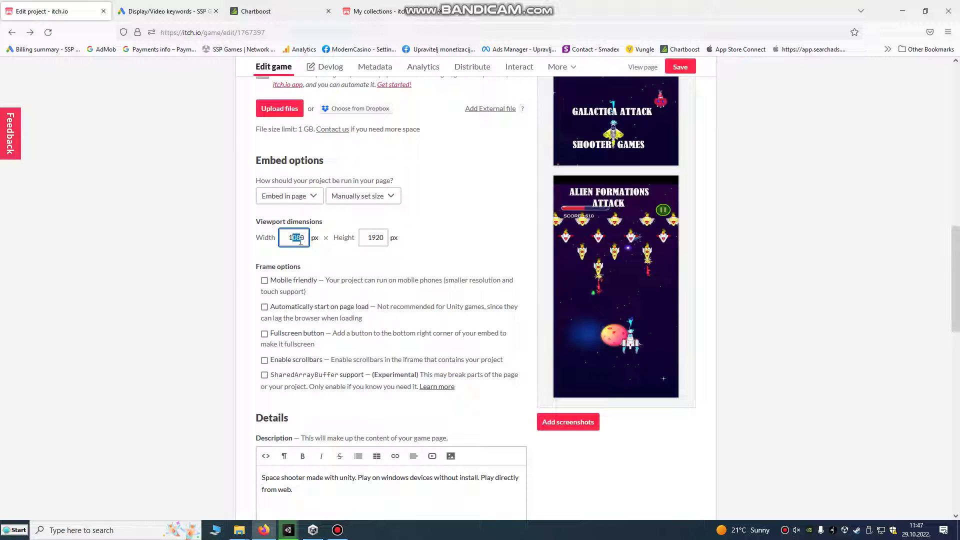
scroll(360, 221, up, 2)
click(362, 256)
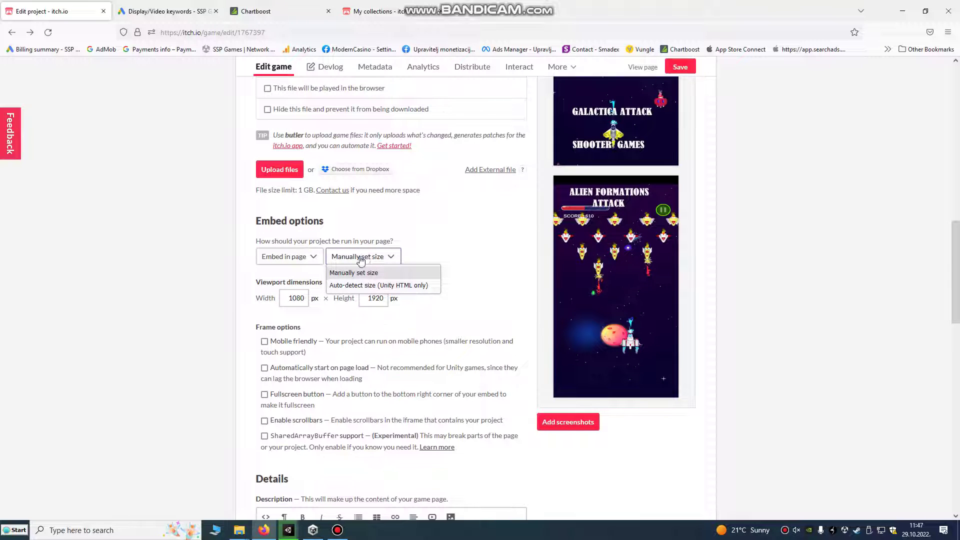
click(286, 302)
scroll(350, 301, down, 3)
scroll(414, 300, up, 4)
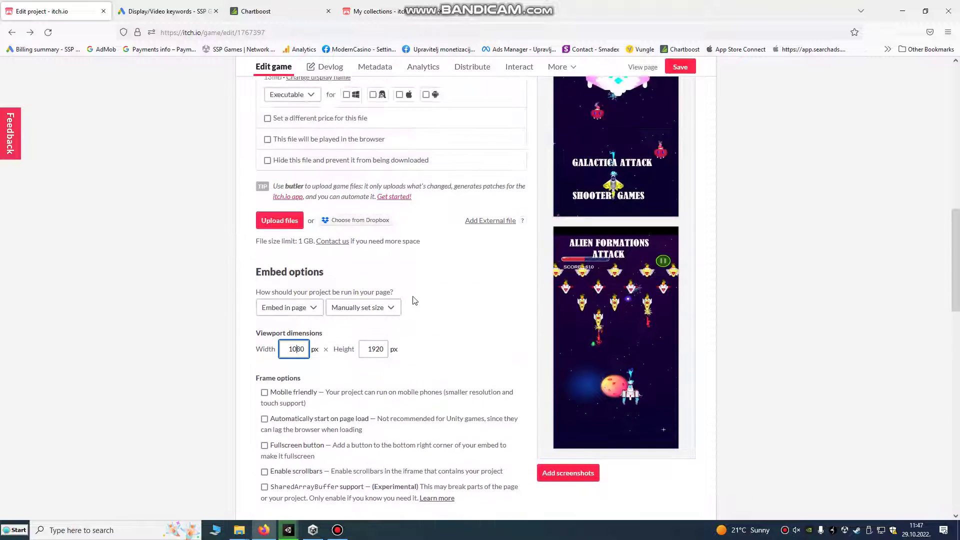
scroll(348, 230, up, 4)
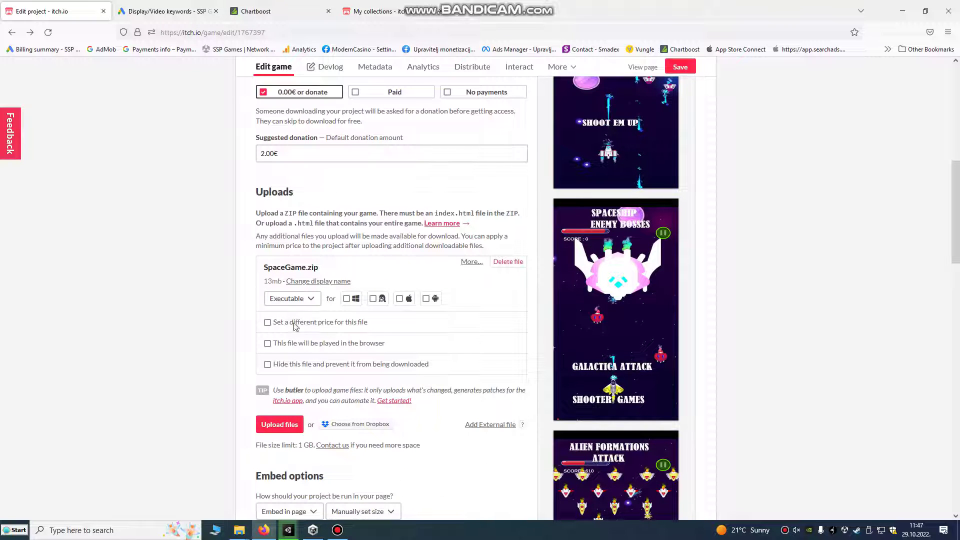
click(301, 344)
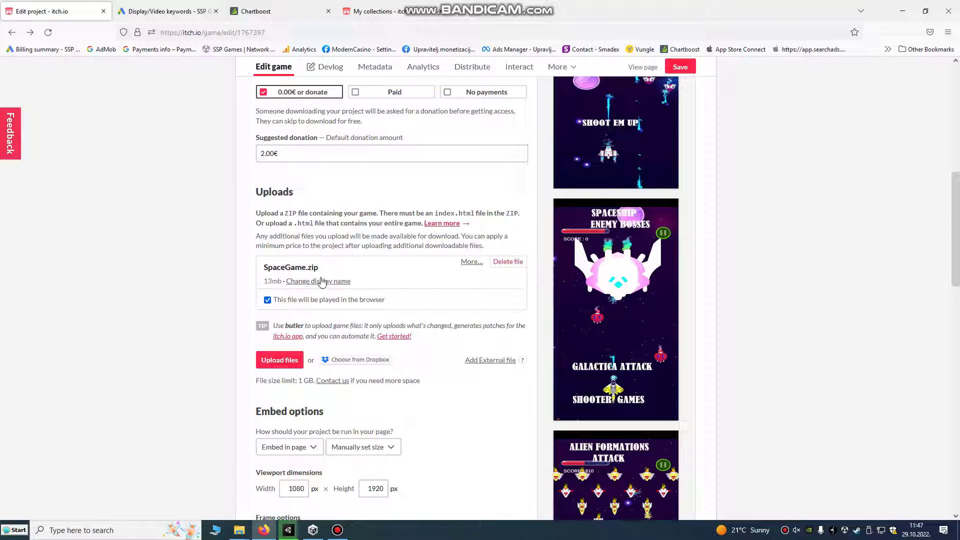
scroll(363, 280, up, 15)
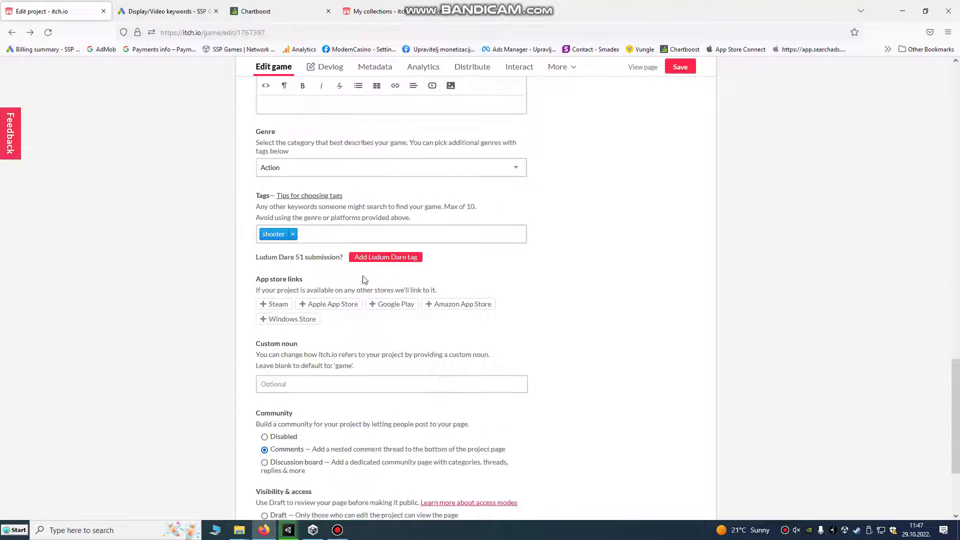
- Keep Action selected as the game's genre
scroll(363, 280, down, 3)
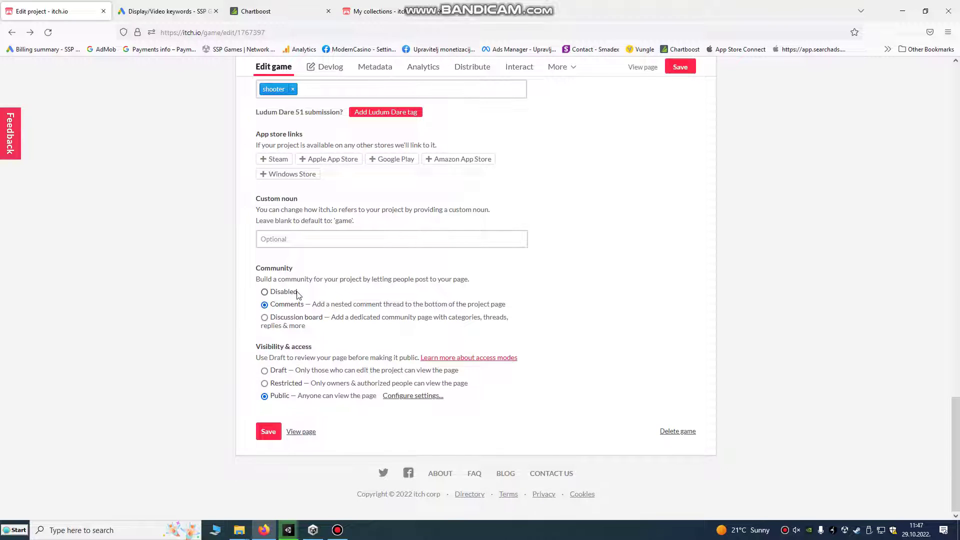
scroll(299, 295, up, 5)
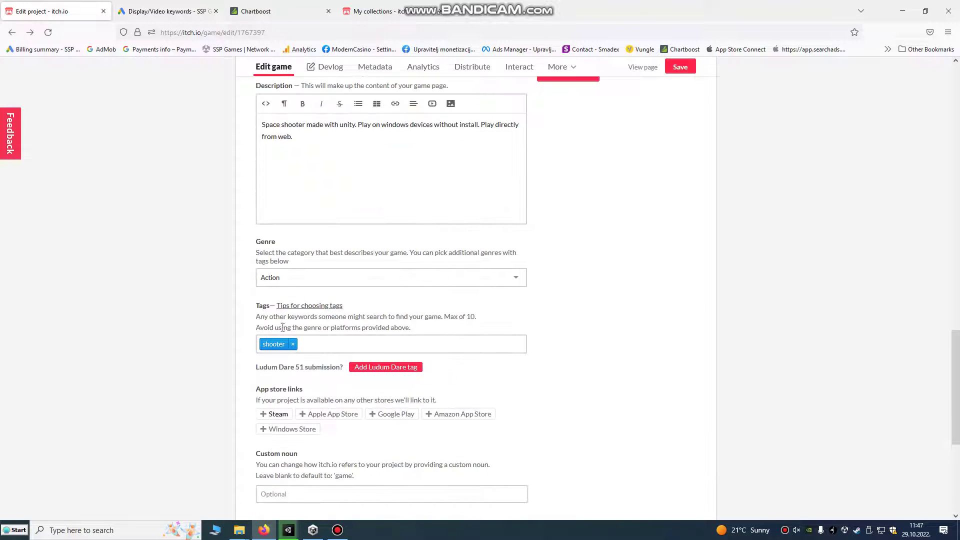
scroll(299, 351, up, 5)
scroll(299, 352, up, 2)
scroll(330, 280, up, 6)
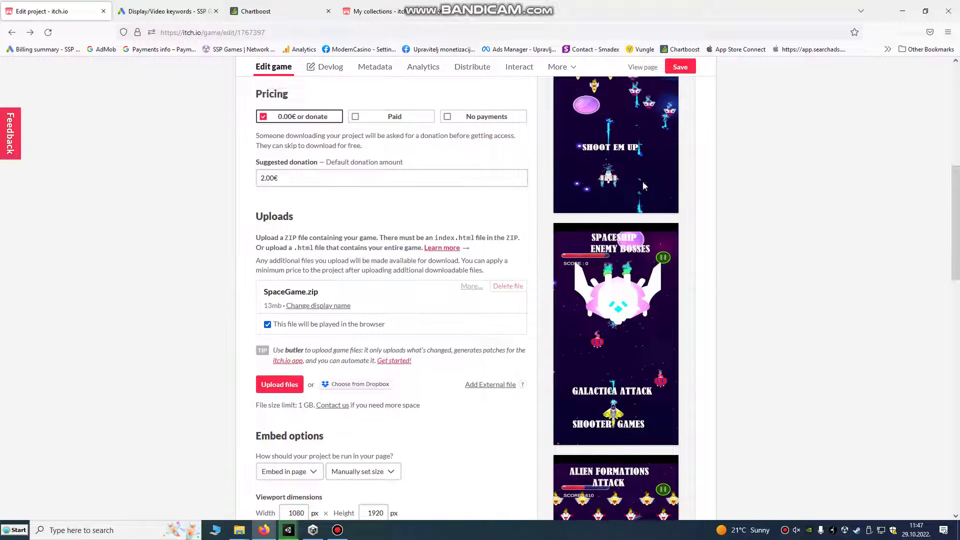
scroll(643, 185, up, 4)
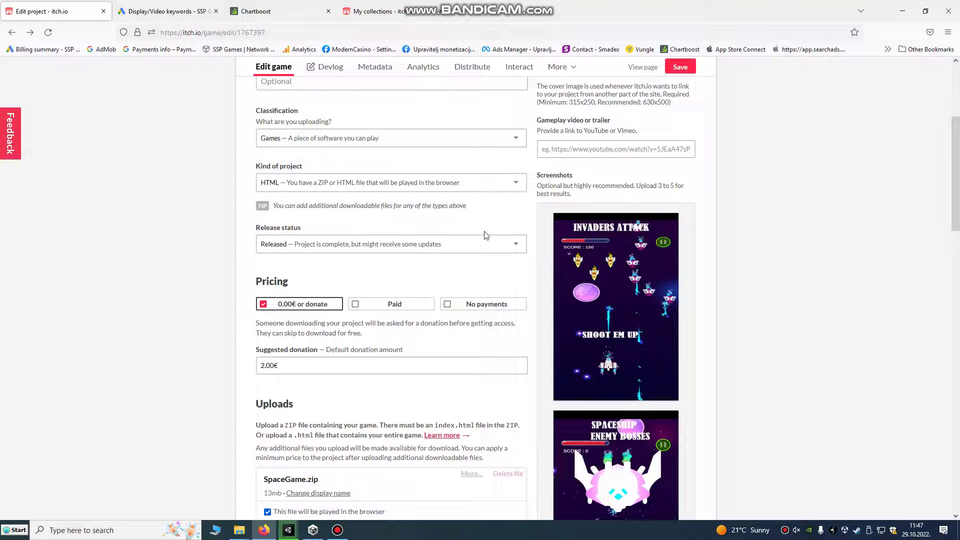
scroll(423, 269, down, 3)
scroll(423, 269, down, 3)
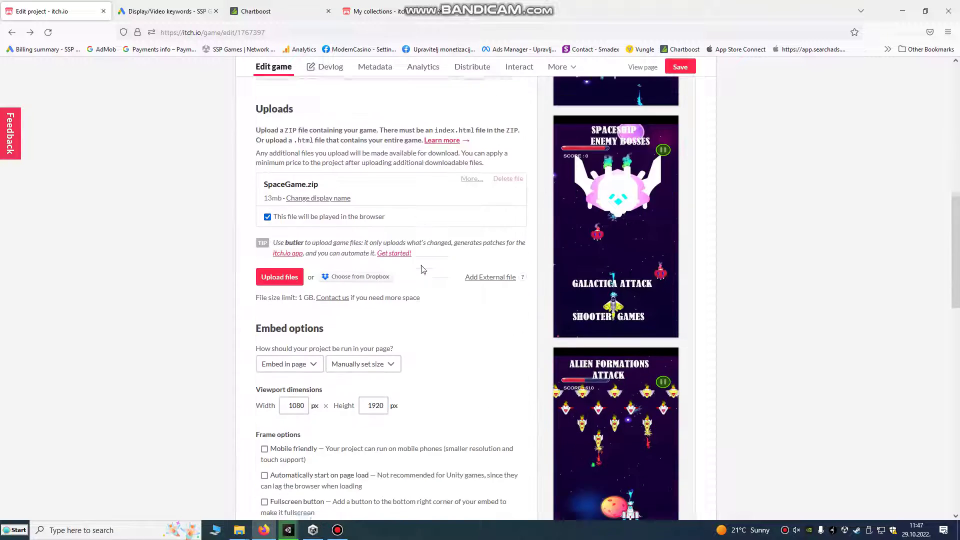
scroll(421, 269, down, 6)
scroll(423, 269, down, 4)
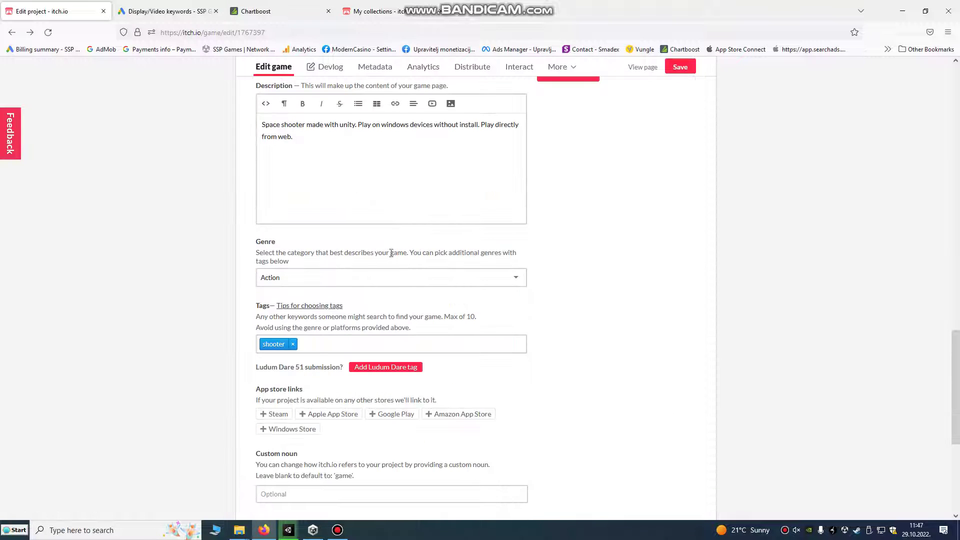
click(362, 279)
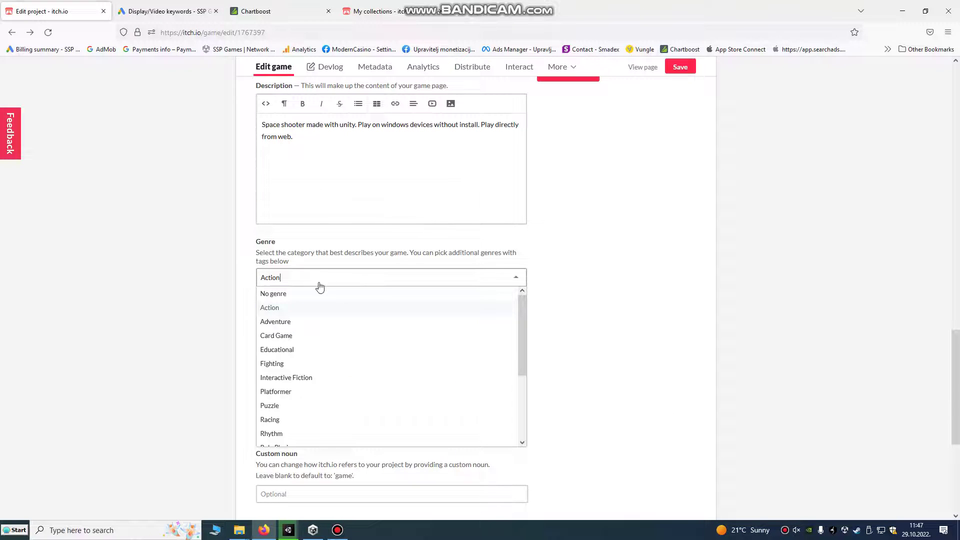
click(270, 308)
- Add the tags space, galaxy, best, web, casual and singleplayer after shooter
scroll(274, 257, down, 2)
click(314, 244)
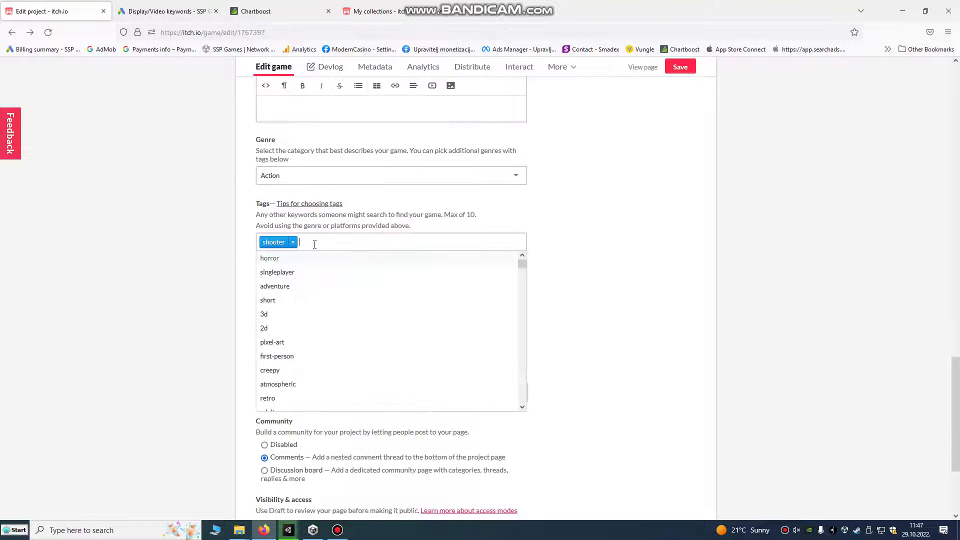
text( space)
key(Return)
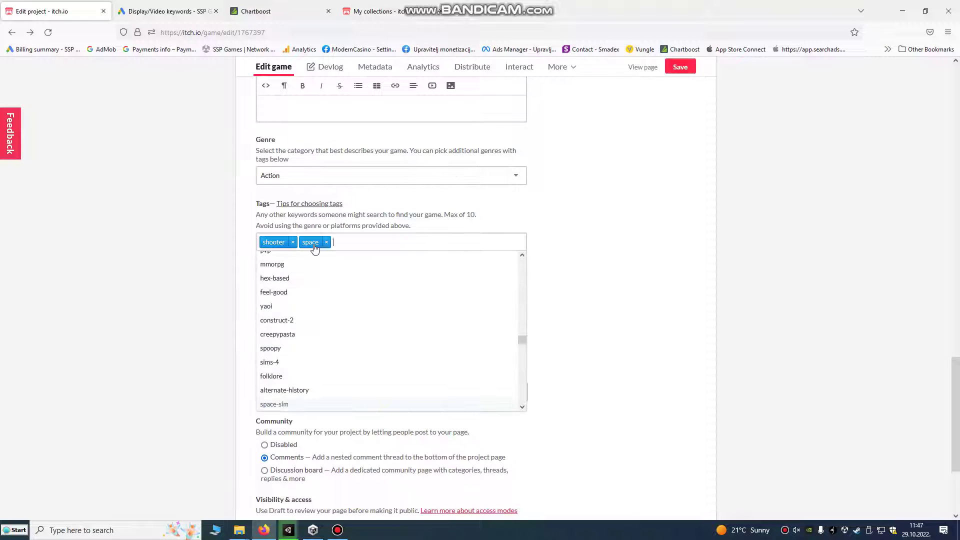
text(galaxy)
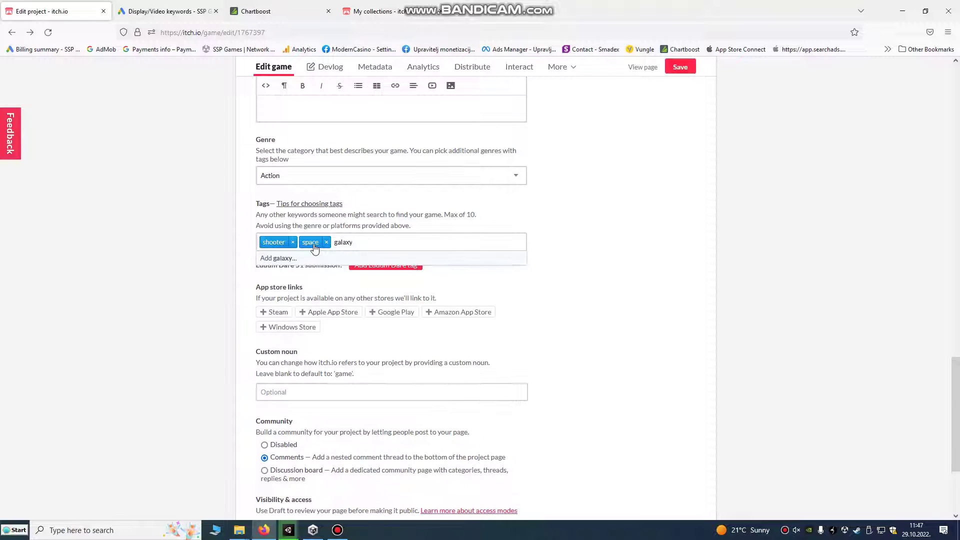
key(Return)
text(best)
key(Return)
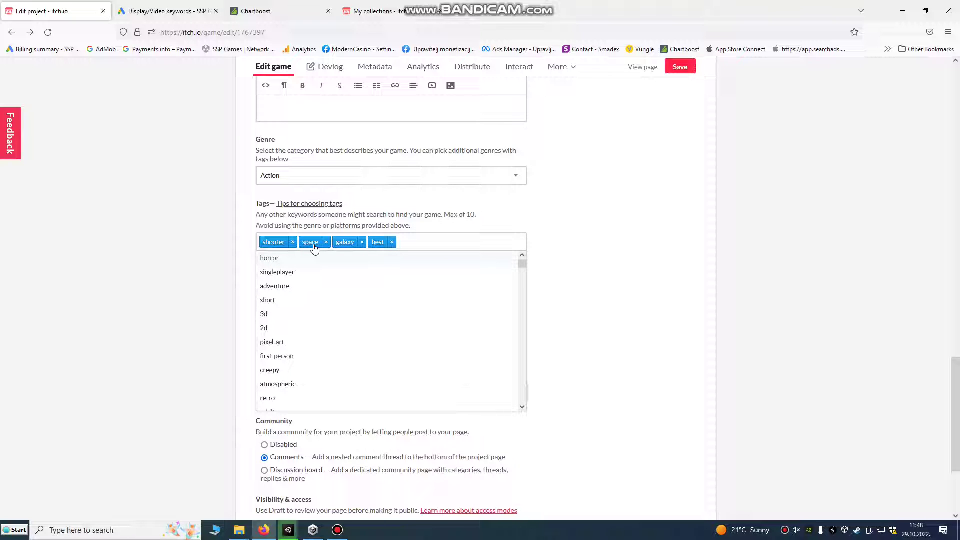
text(web)
key(Return)
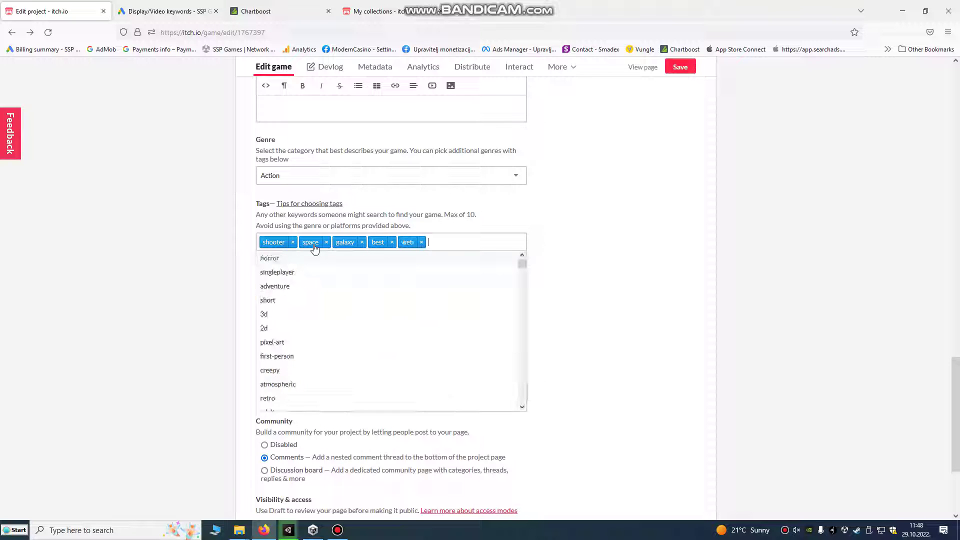
text(casual)
key(Return)
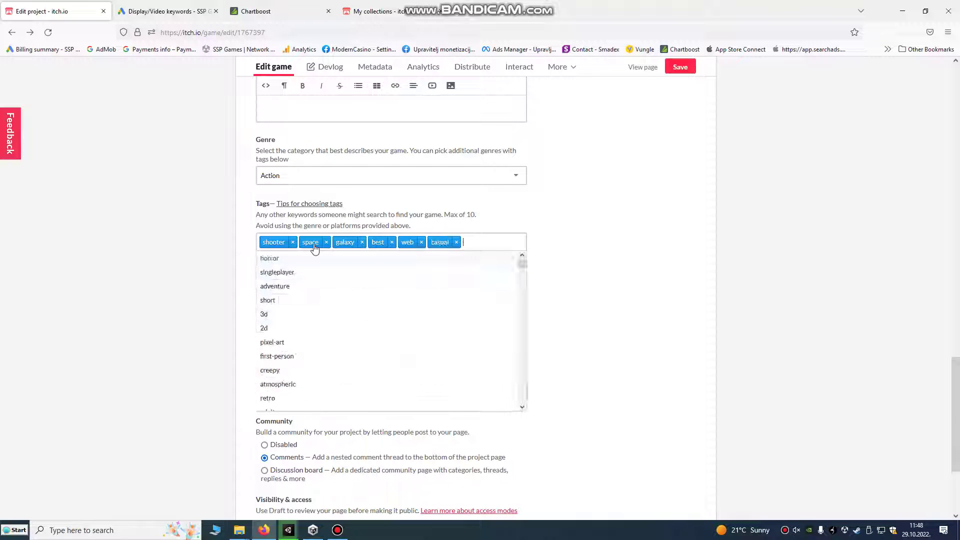
click(274, 272)
scroll(528, 263, down, 3)
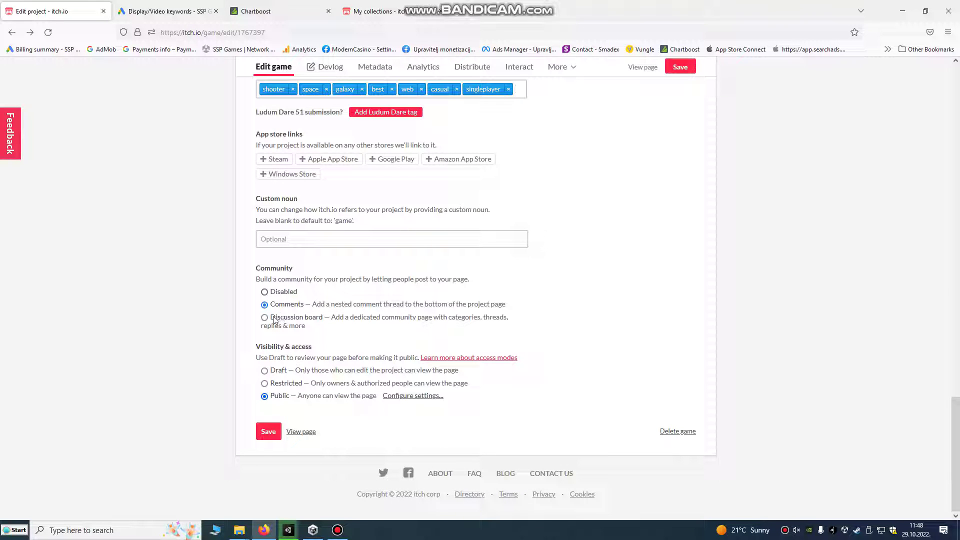
- Set the page visibility to Public and save the project
click(284, 384)
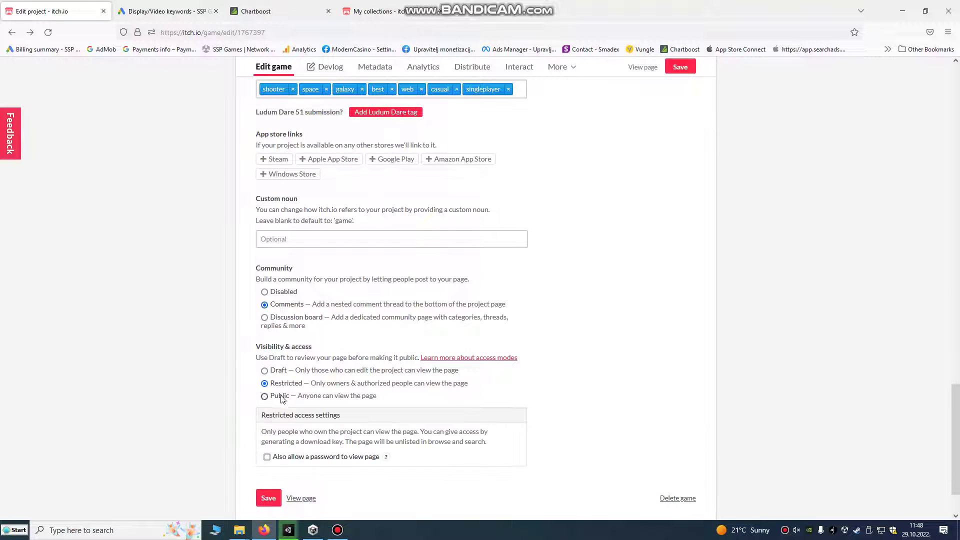
click(282, 398)
click(276, 430)
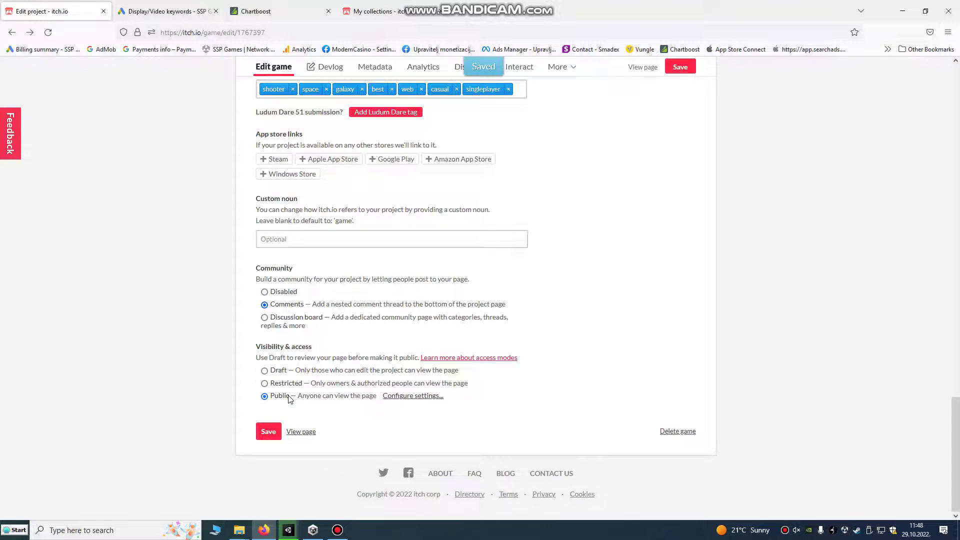
- Check the space-shooter-galaxy-game-play project URL slug at the top of the page
scroll(289, 398, up, 10)
scroll(290, 413, up, 5)
scroll(350, 300, up, 2)
triple_click(420, 221)
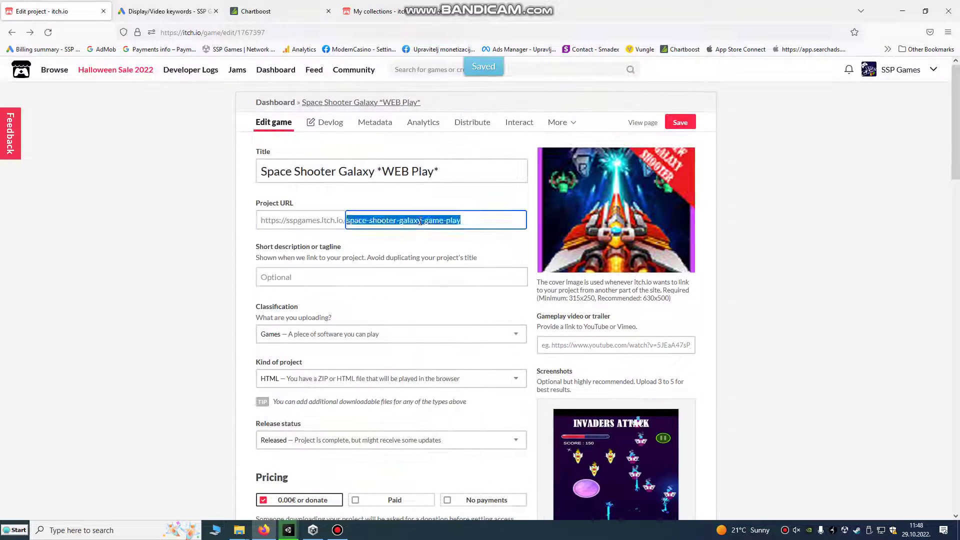
click(418, 220)
triple_click(440, 224)
scroll(369, 370, down, 3)
scroll(368, 370, down, 12)
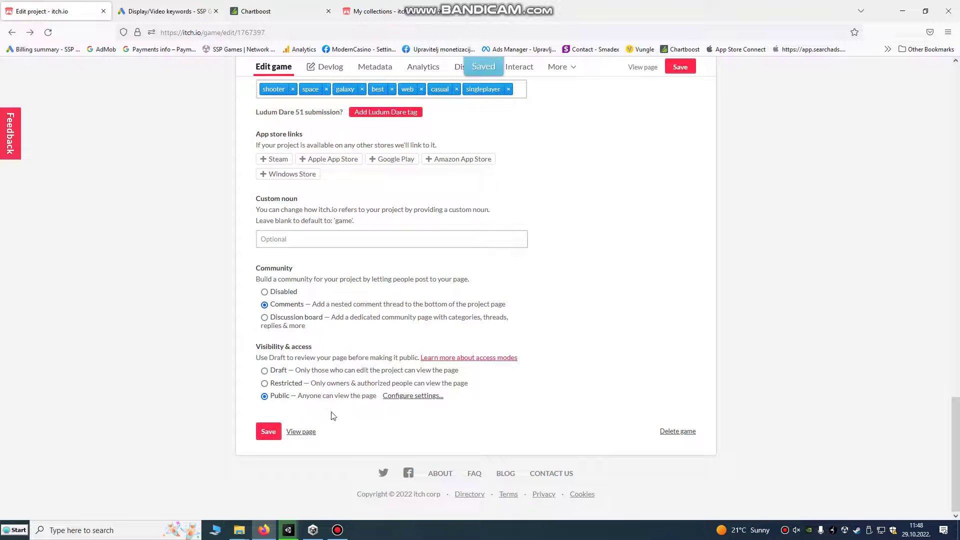
scroll(499, 371, up, 8)
scroll(535, 246, up, 5)
scroll(600, 125, up, 3)
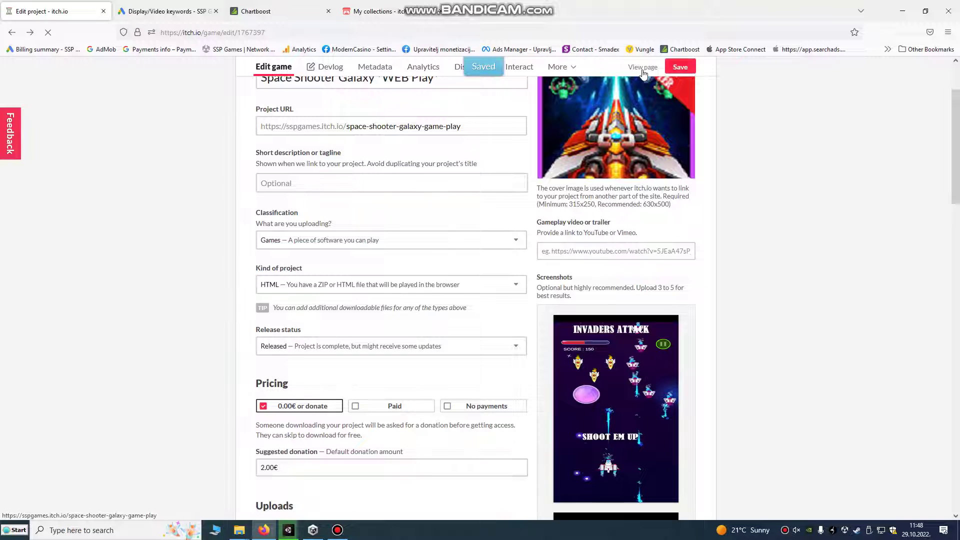
- Open the Galaxy Shooter public page and run its WebGL build in the browser
click(642, 70)
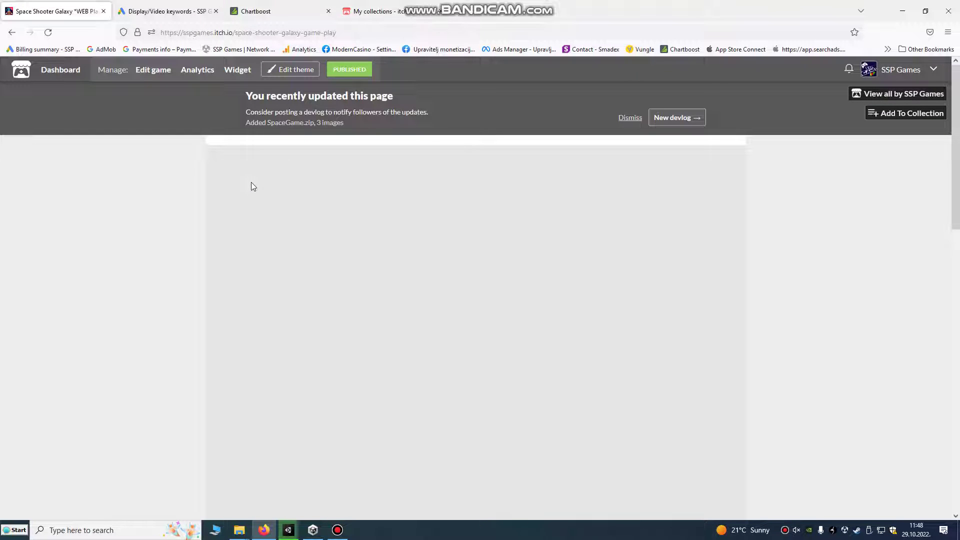
scroll(276, 212, down, 5)
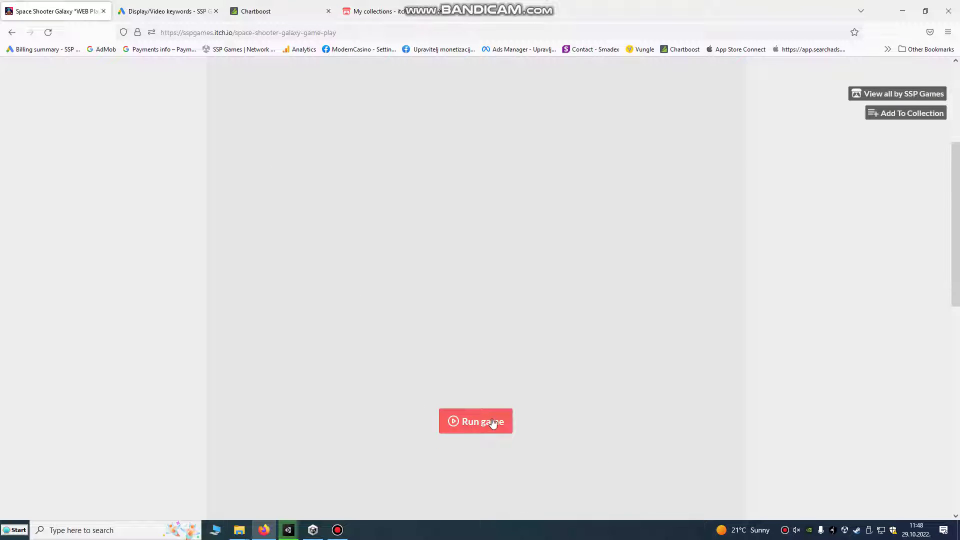
click(491, 425)
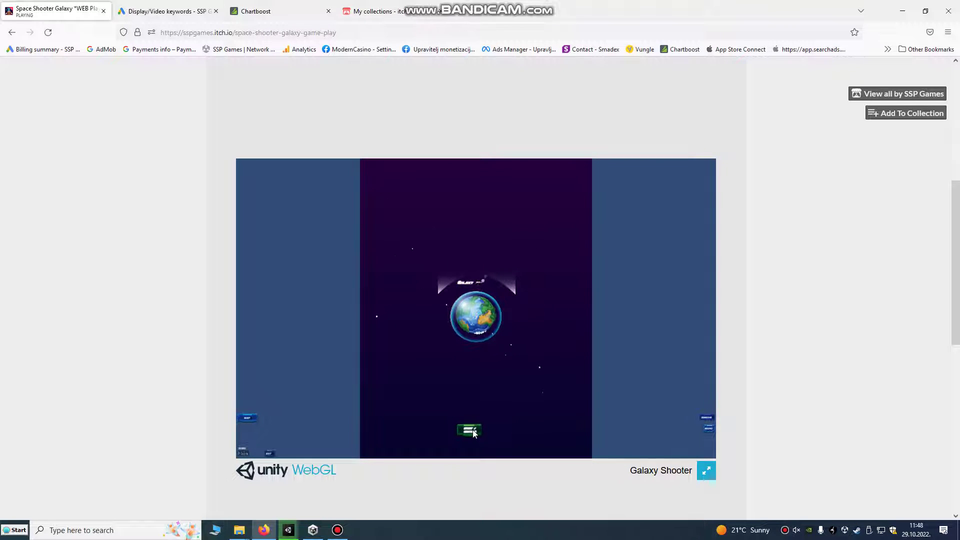
- Start a round of Galaxy Shooter and adjust the sound volume
click(474, 433)
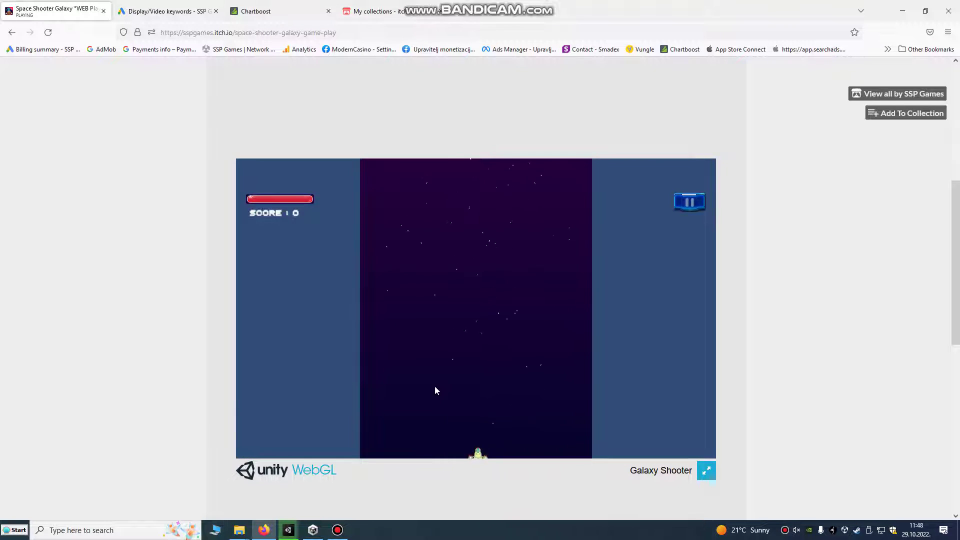
key(XF86AudioRaiseVolume)
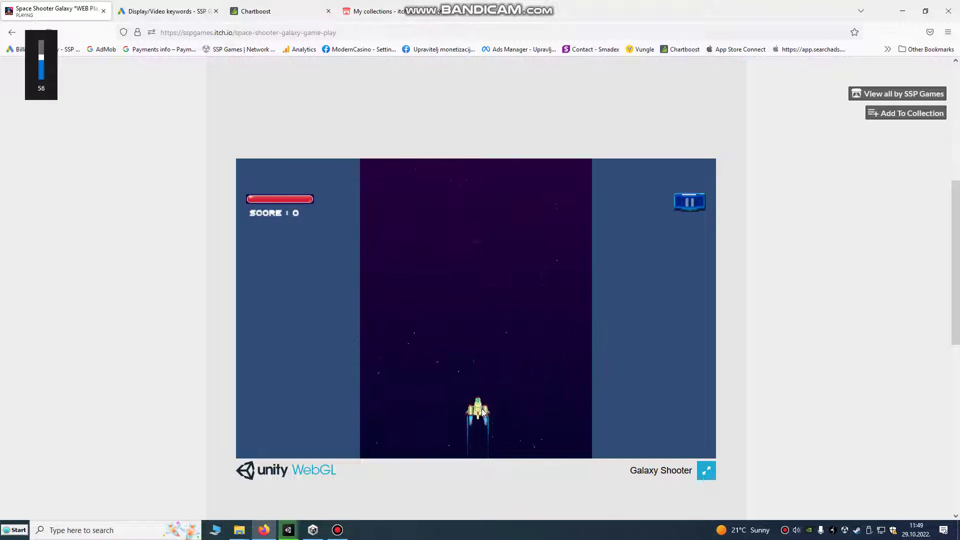
key(XF86AudioLowerVolume)
key(XF86AudioLowerVolume)
key(XF86AudioLowerVolume)
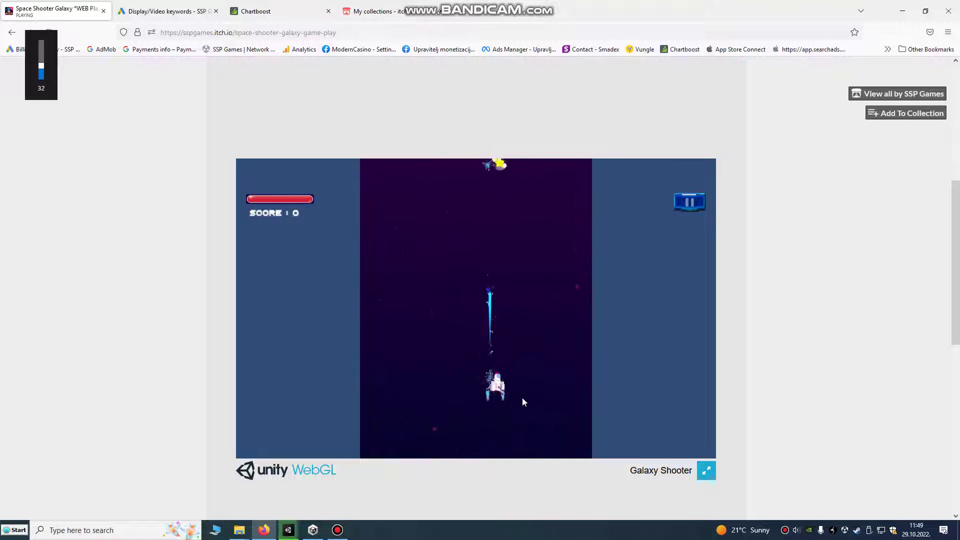
key(XF86AudioLowerVolume)
key(XF86AudioLowerVolume)
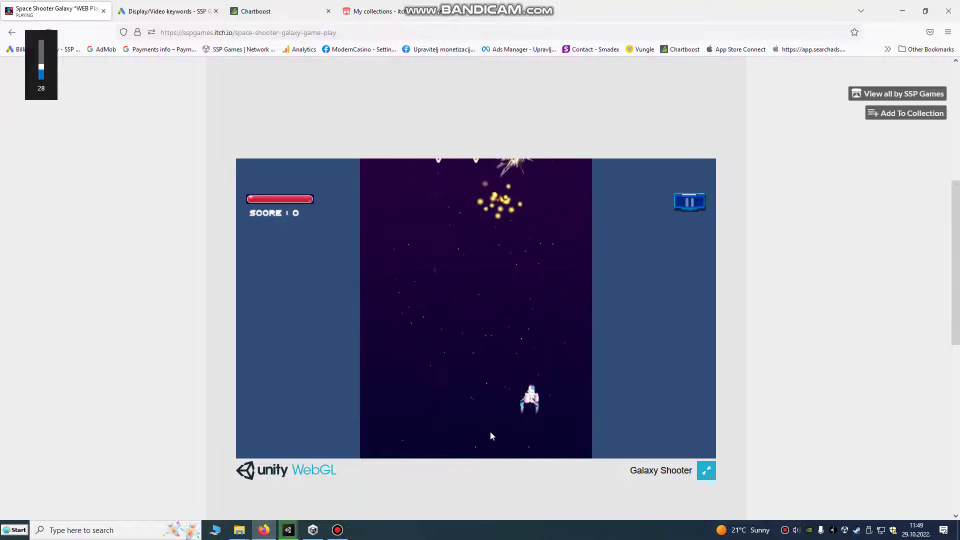
- Play the game in fullscreen, steering the ship, then exit fullscreen back to the page
click(706, 470)
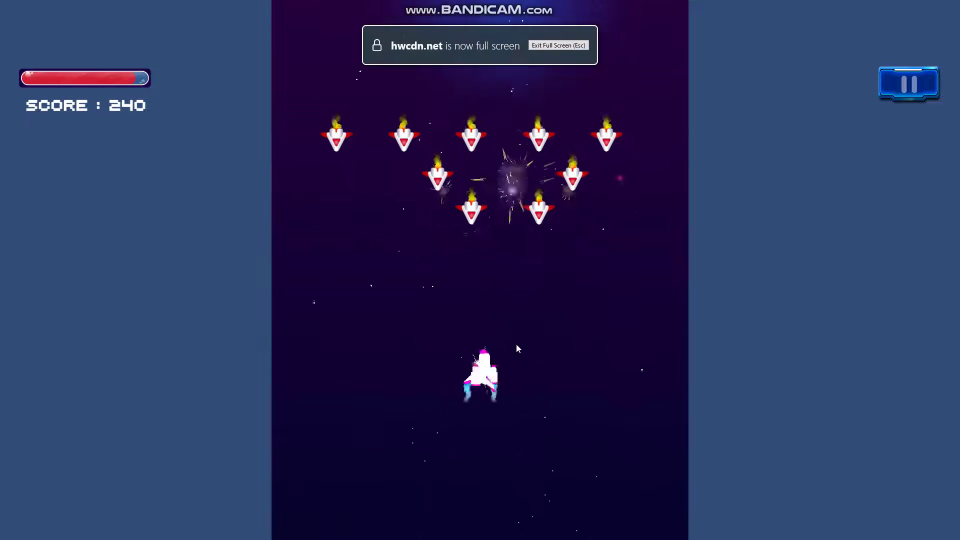
key(alt+Tab)
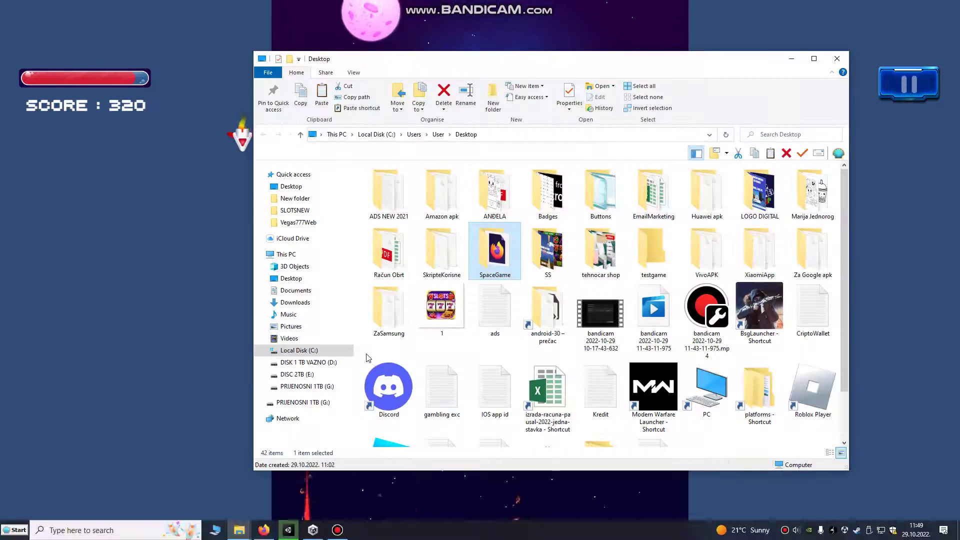
key(alt+Tab)
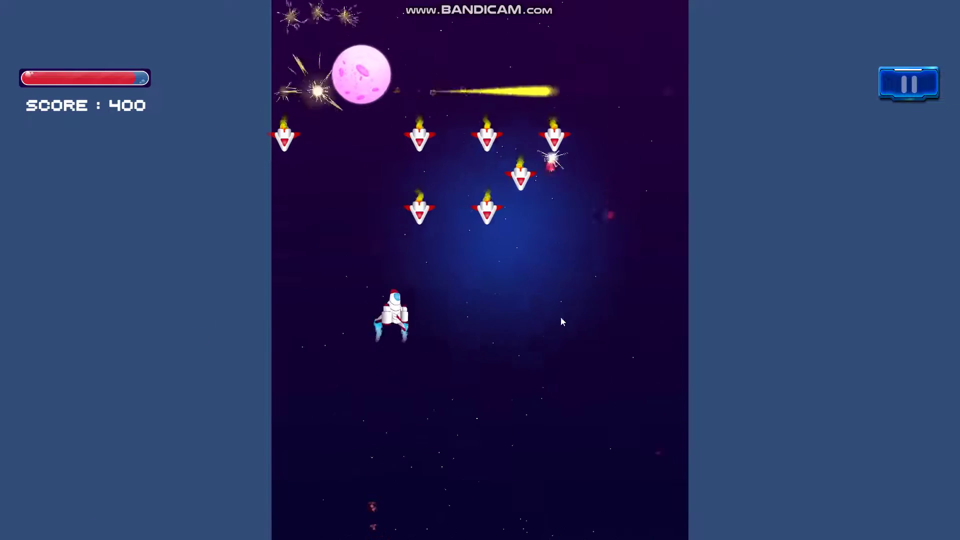
drag(561, 321, 421, 308)
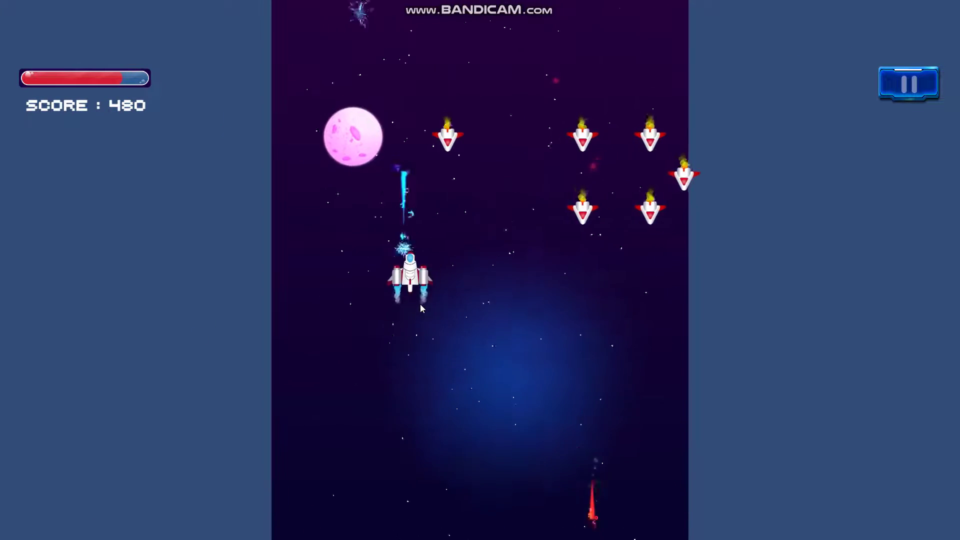
key(Escape)
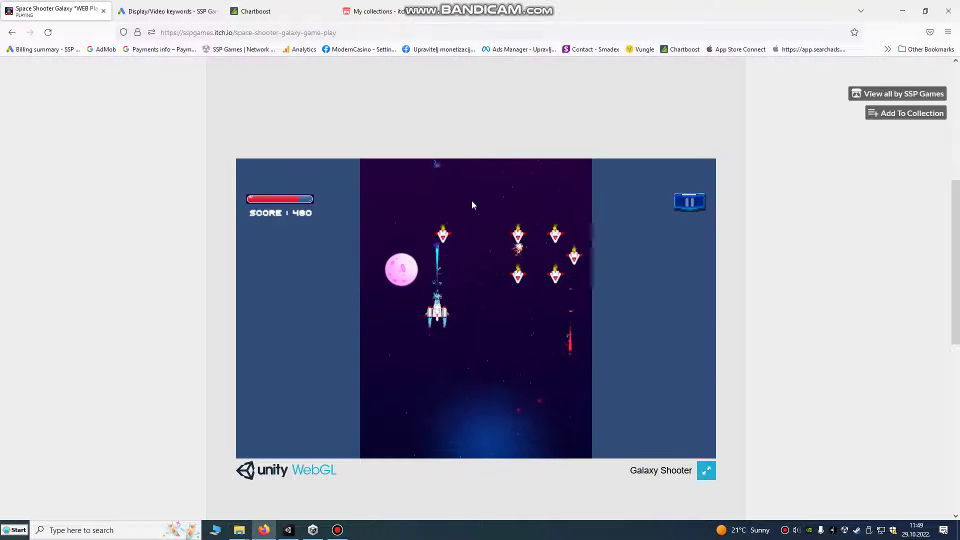
- Copy the game page URL and go back to the game's edit page
click(261, 32)
right_click(262, 33)
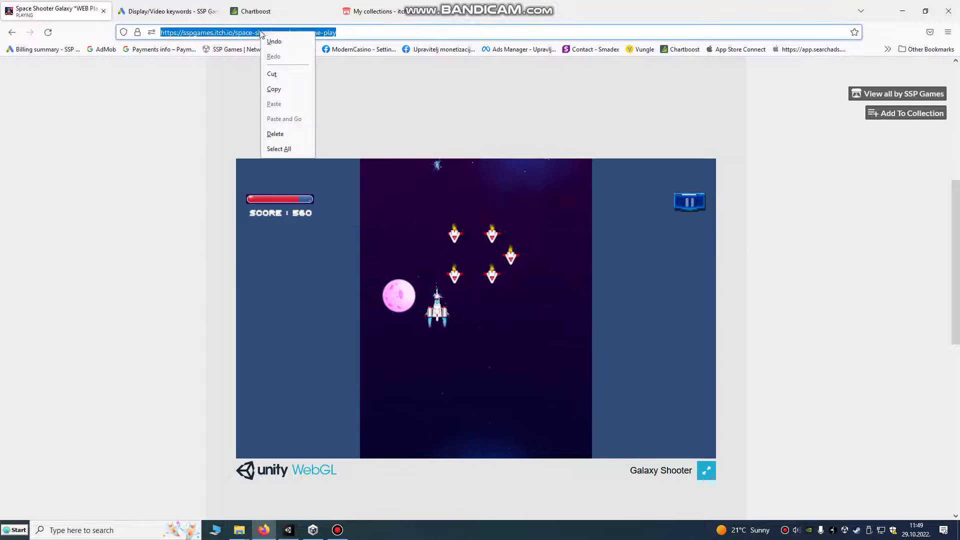
click(283, 88)
click(16, 37)
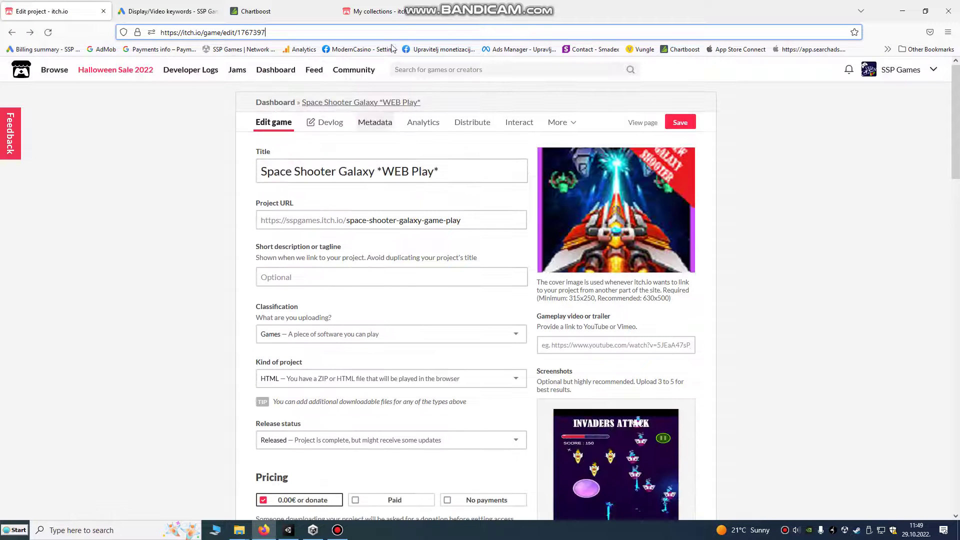
- Load the copied space-shooter-galaxy-game-play URL in a new tab and scroll down to the game
click(460, 11)
right_click(211, 33)
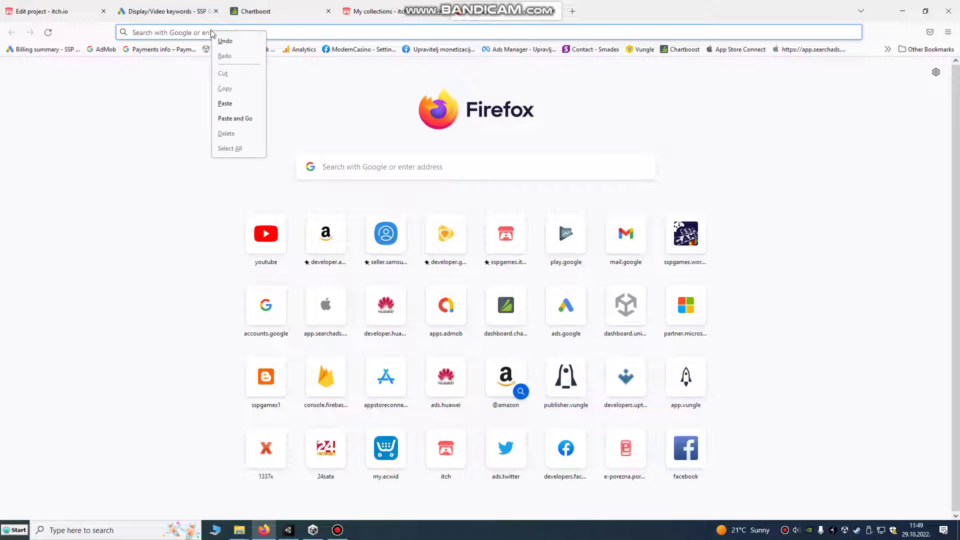
click(224, 103)
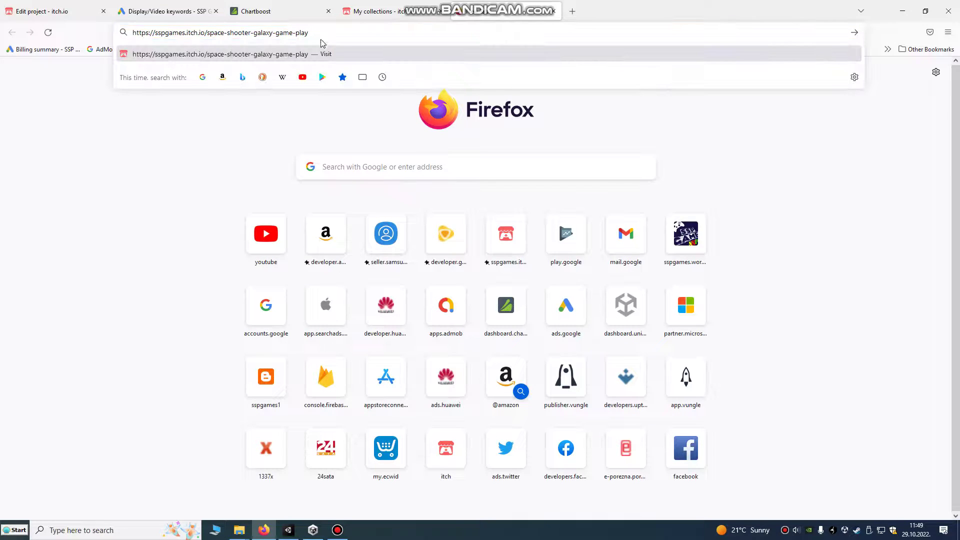
key(Return)
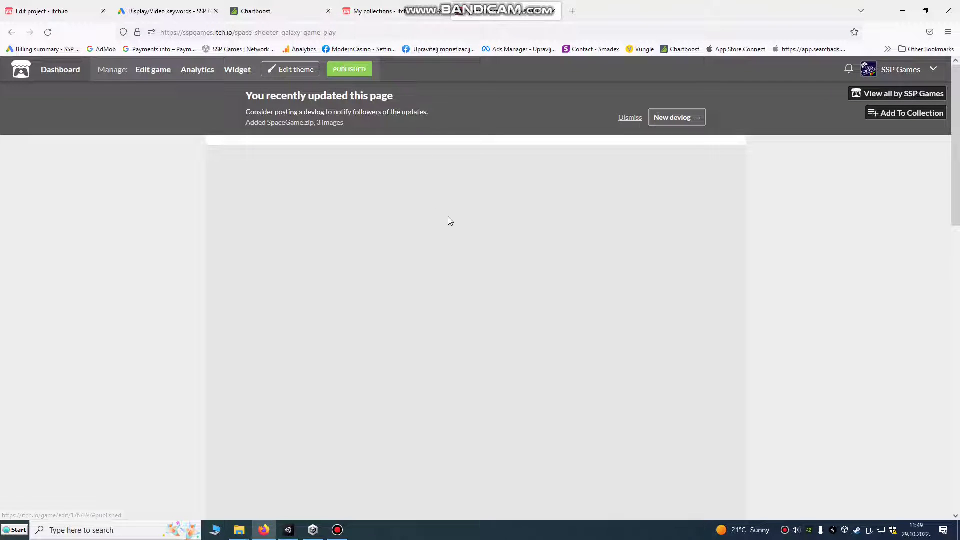
scroll(448, 217, down, 3)
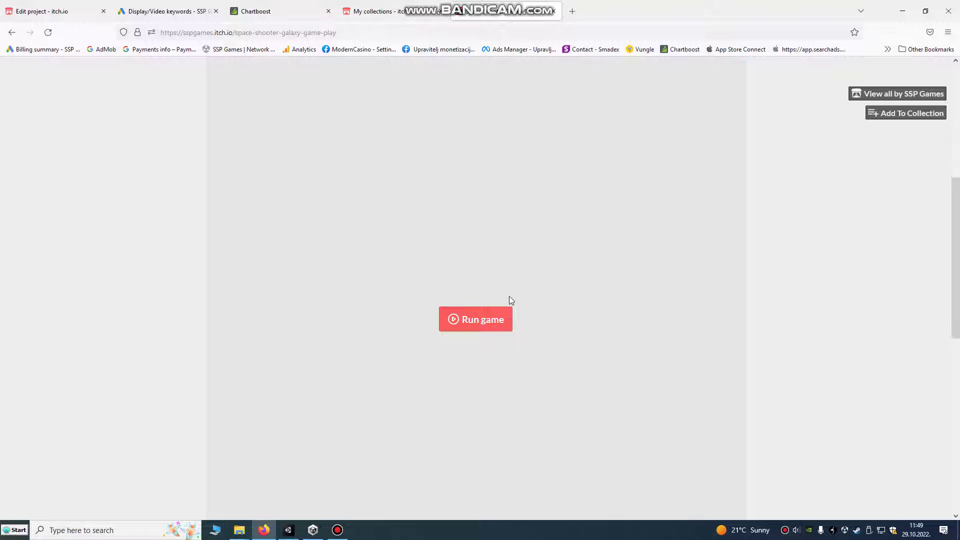
scroll(509, 296, up, 4)
scroll(423, 349, down, 3)
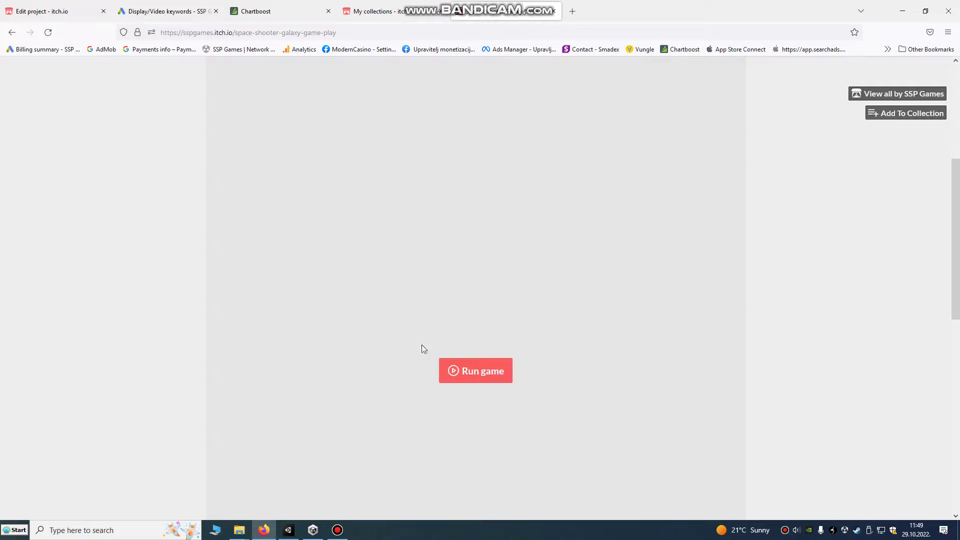
- Close Unity's Build Settings window and bring the SpaceGame folder window forward
click(288, 530)
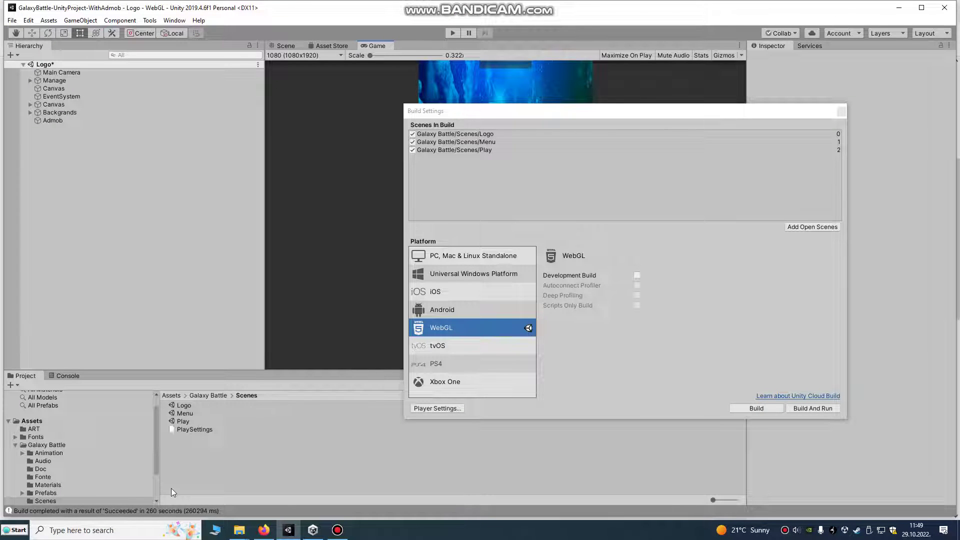
click(842, 112)
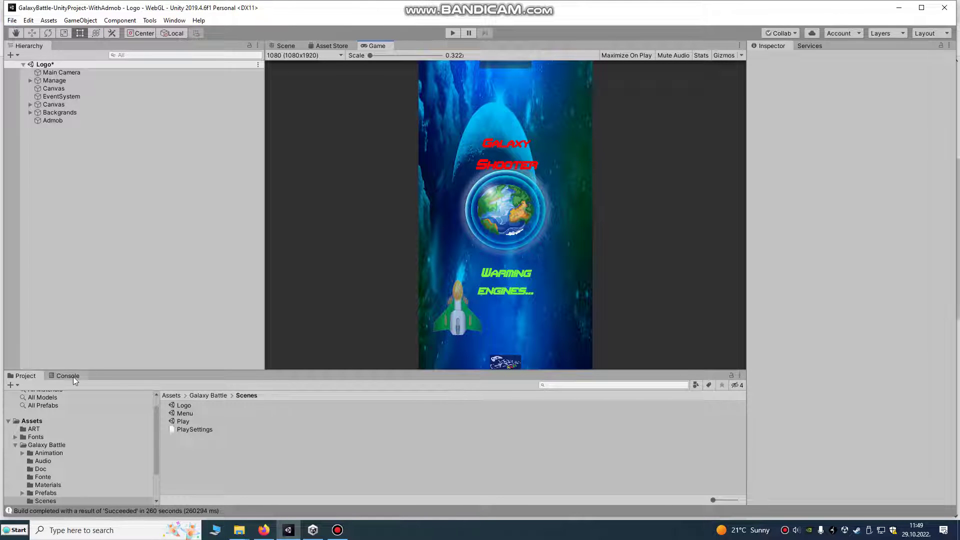
mouse_move(239, 530)
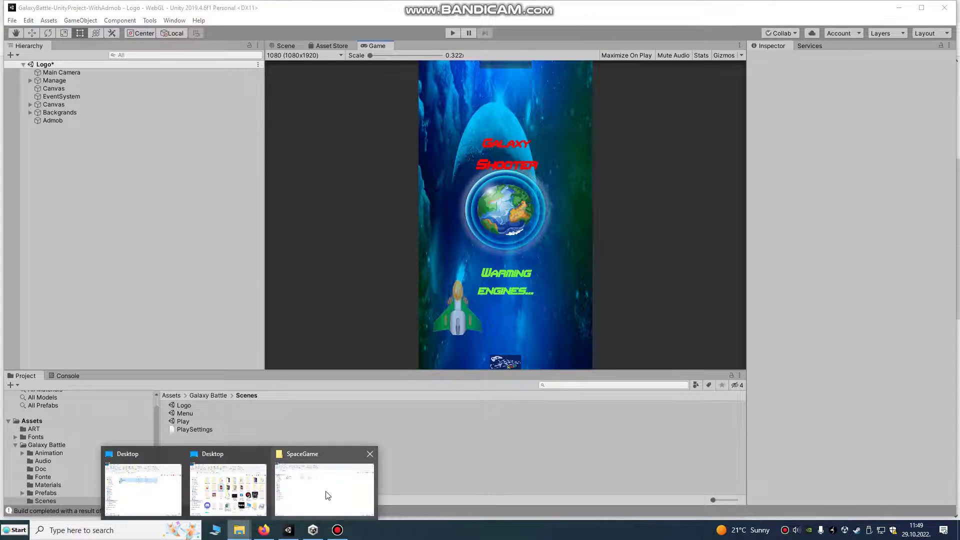
click(329, 496)
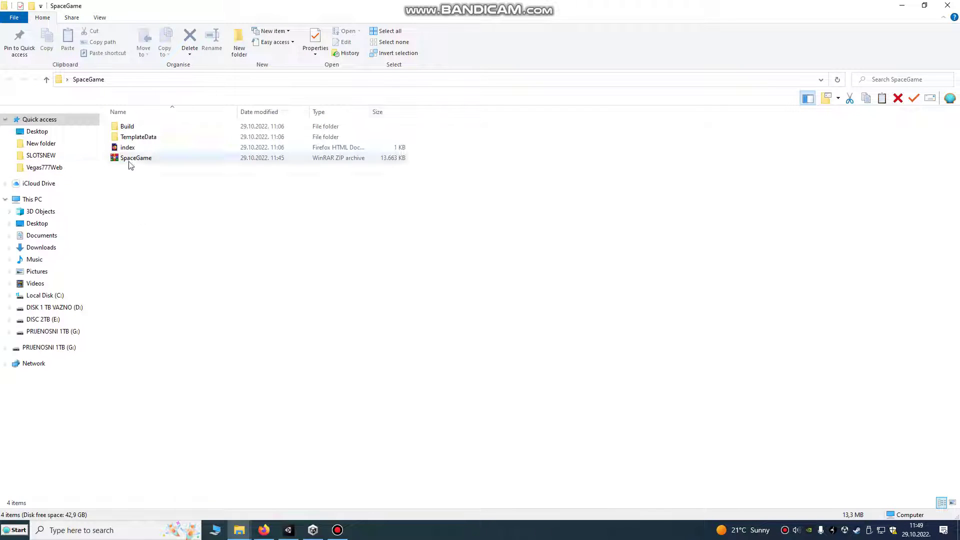
mouse_move(265, 526)
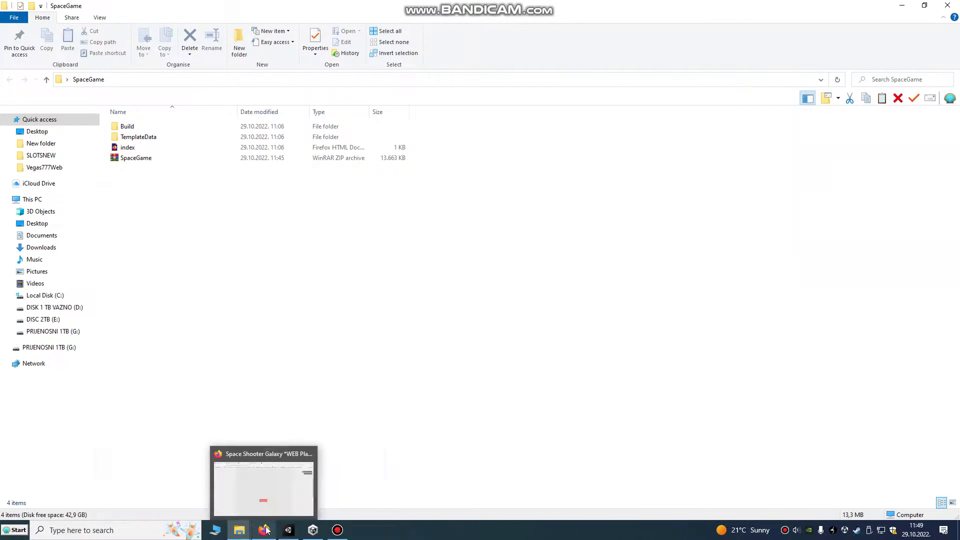
- Flip between the My collections and game tabs, return to the new-tab page, and open Bandicam
click(265, 530)
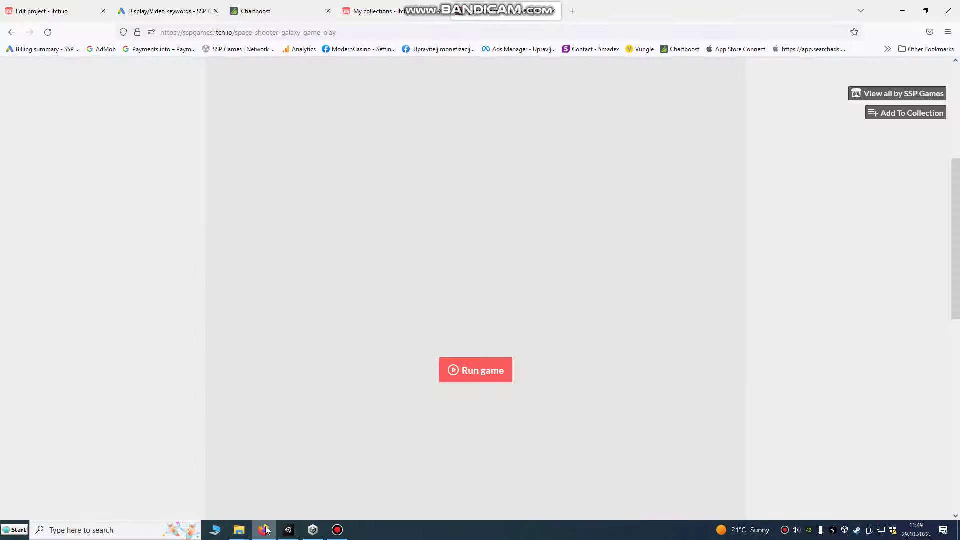
click(395, 10)
click(490, 11)
click(408, 7)
click(485, 11)
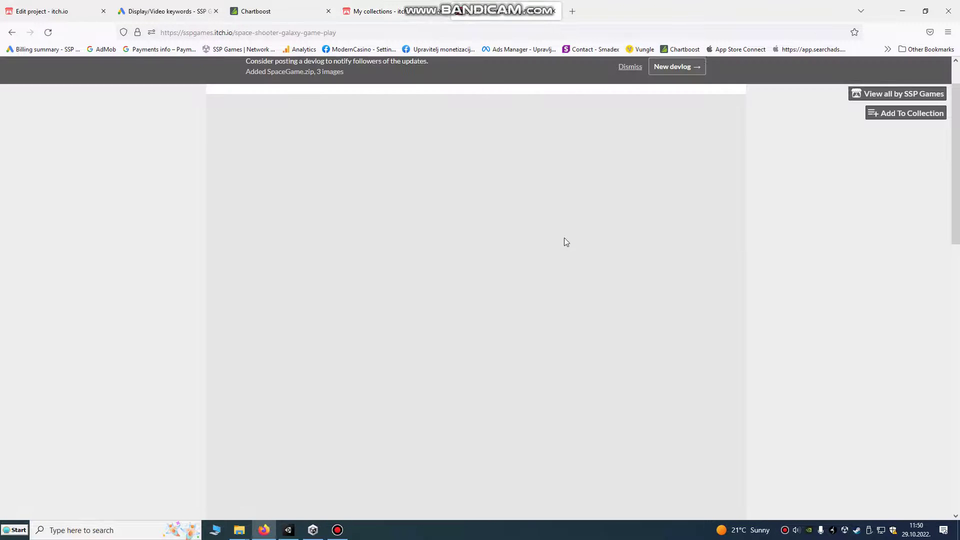
click(14, 32)
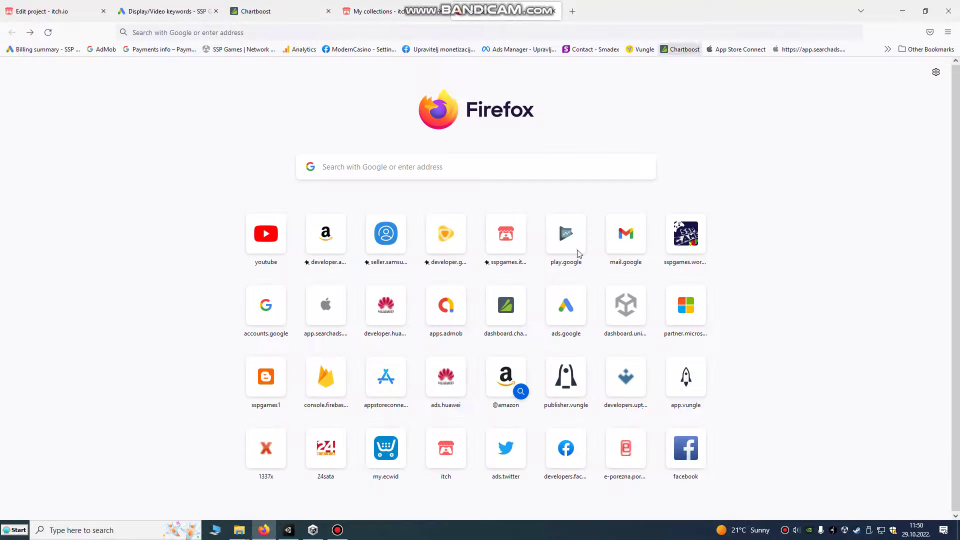
click(331, 533)
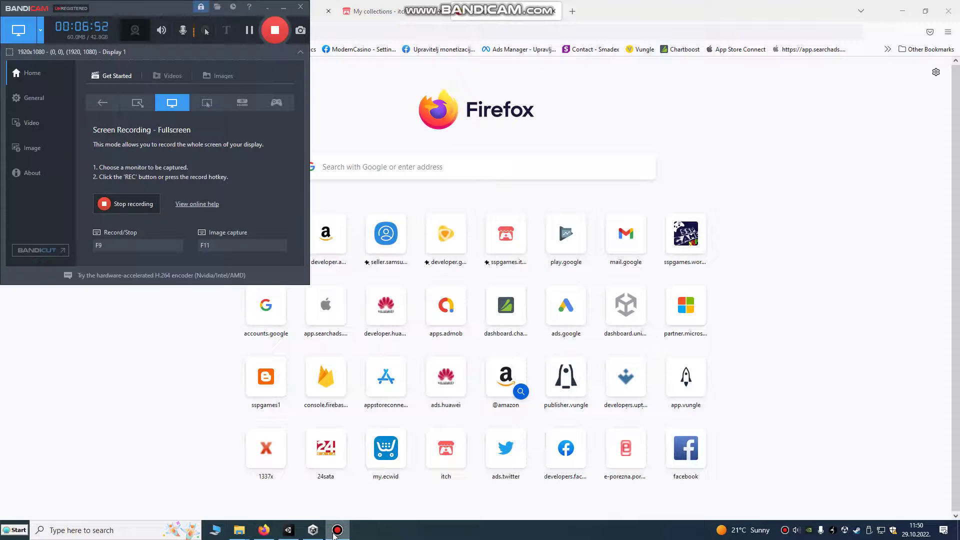